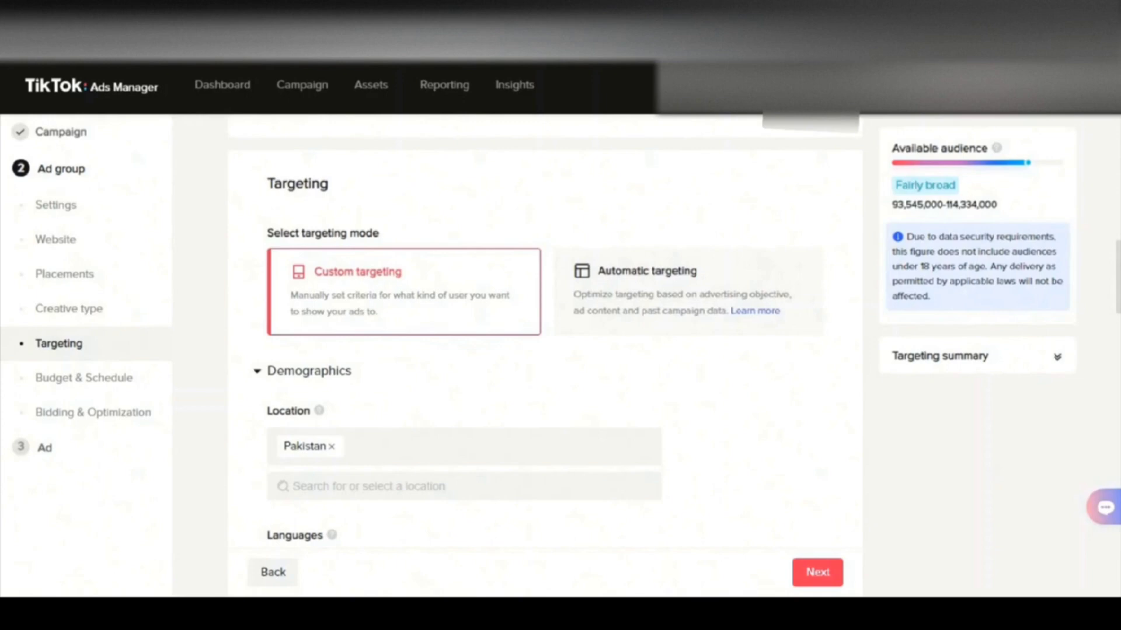
# Step: Try Automatic targeting as the ad group's targeting mode and return to Custom targeting
pyautogui.scroll(4, 544, 350)
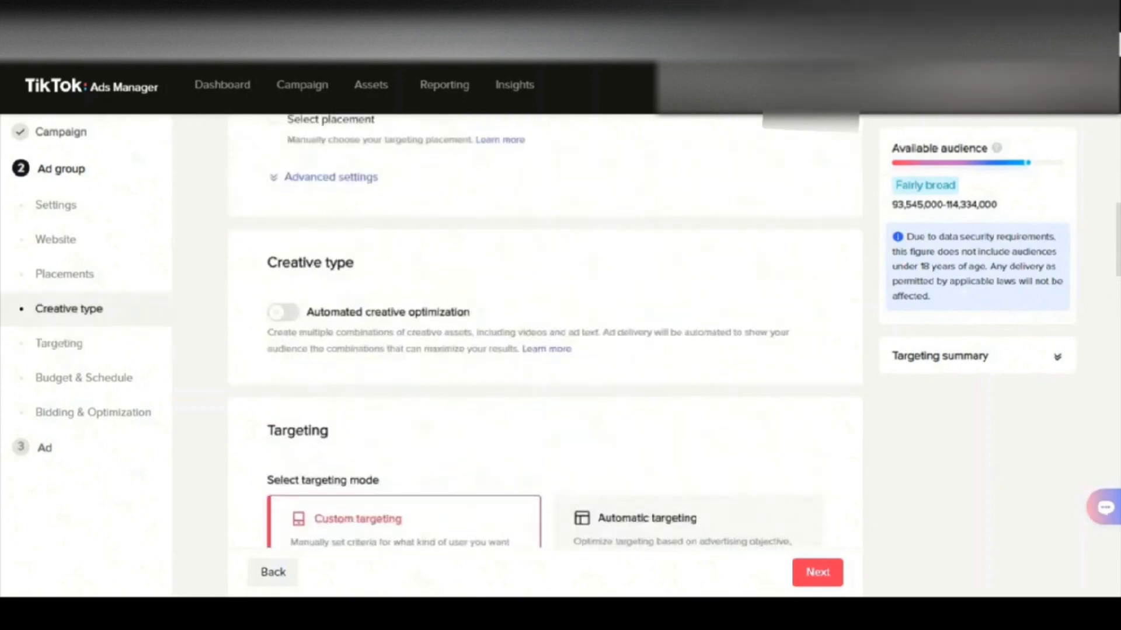
pyautogui.scroll(-3, 545, 350)
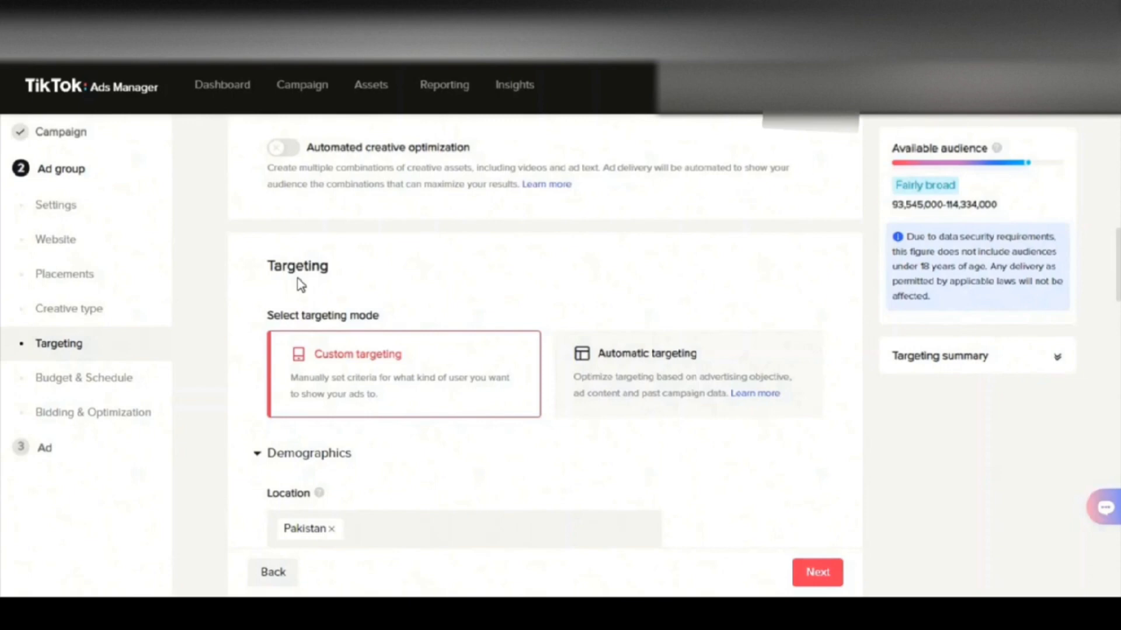
pyautogui.scroll(-2, 297, 278)
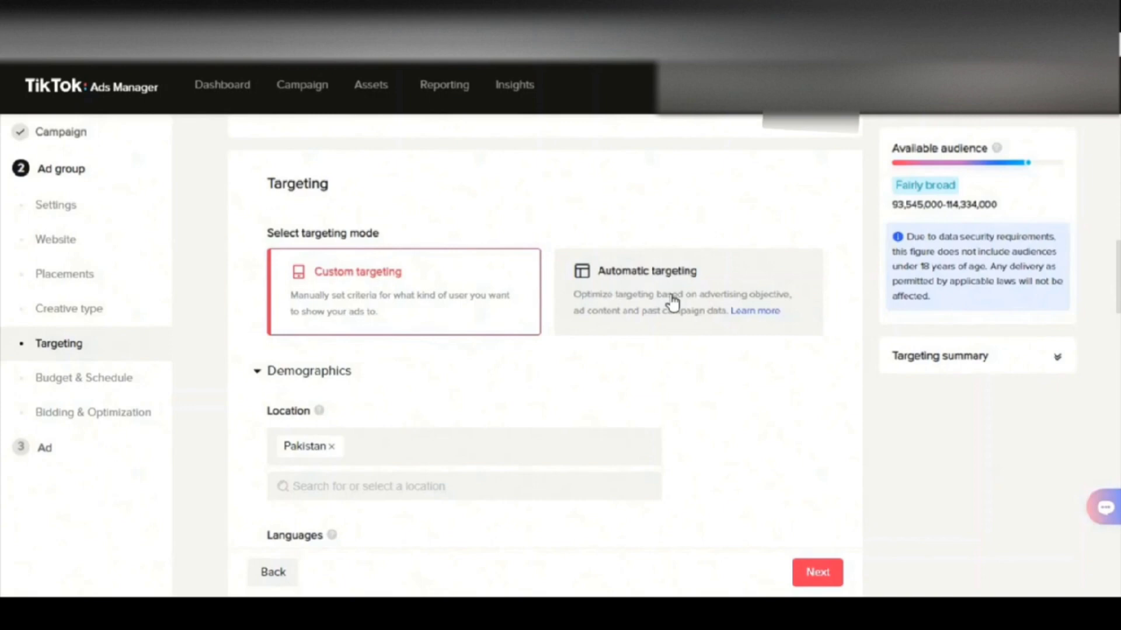
pyautogui.click(643, 297)
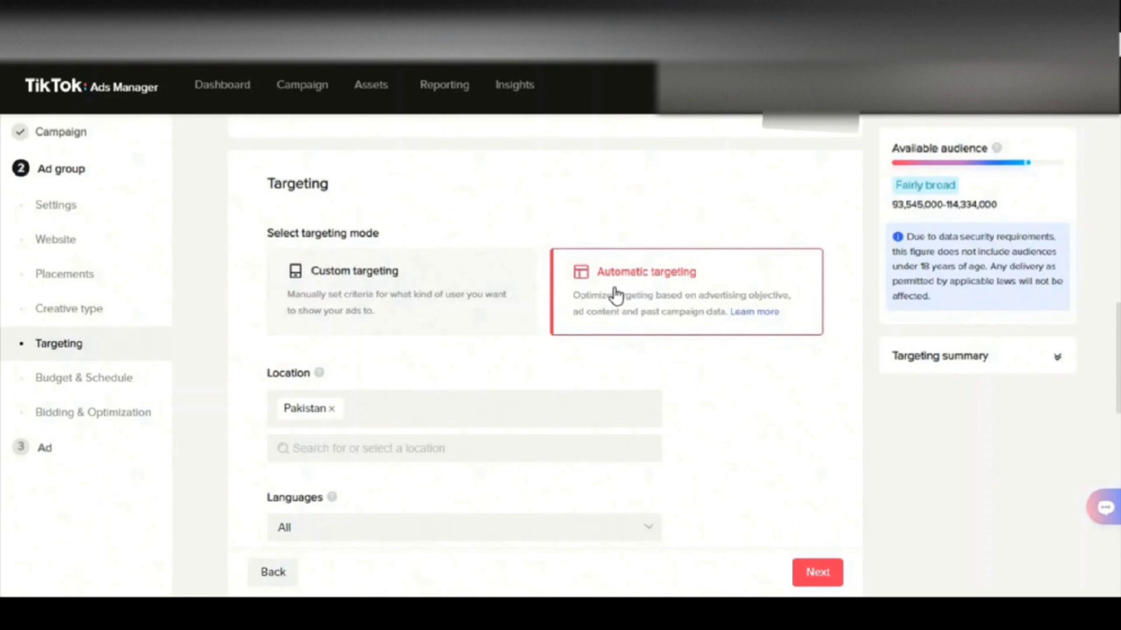
pyautogui.click(364, 296)
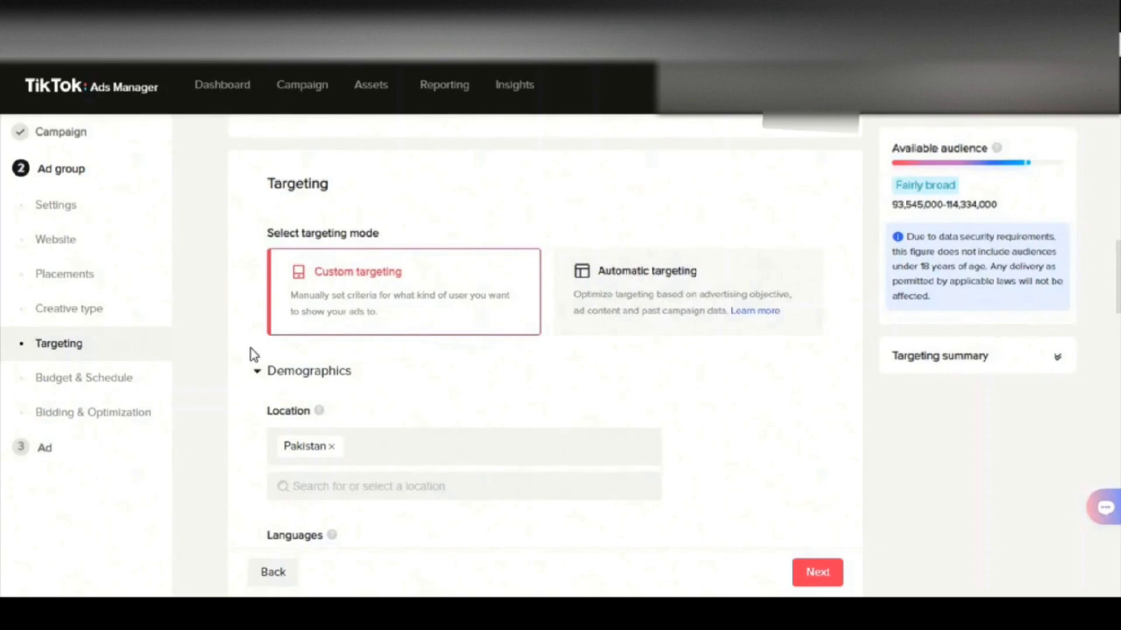
# Step: Review the Custom targeting options, from Demographics and Audience through Interests & Behaviors, Device and Targeting expansion
pyautogui.scroll(-1, 260, 357)
pyautogui.scroll(-5, 327, 381)
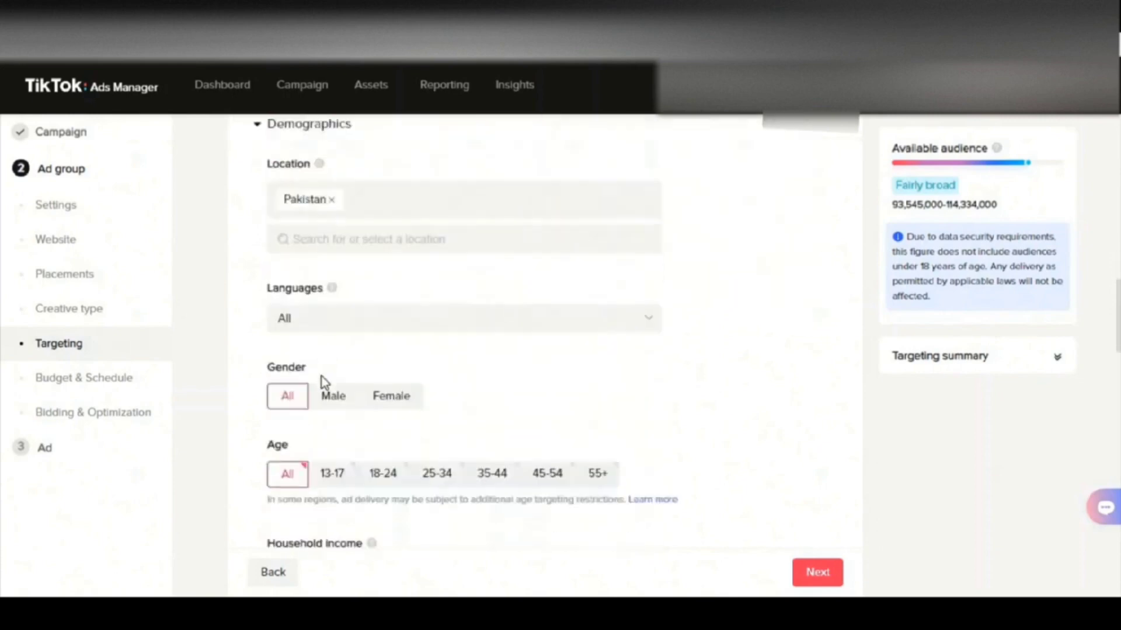
pyautogui.scroll(-5, 324, 382)
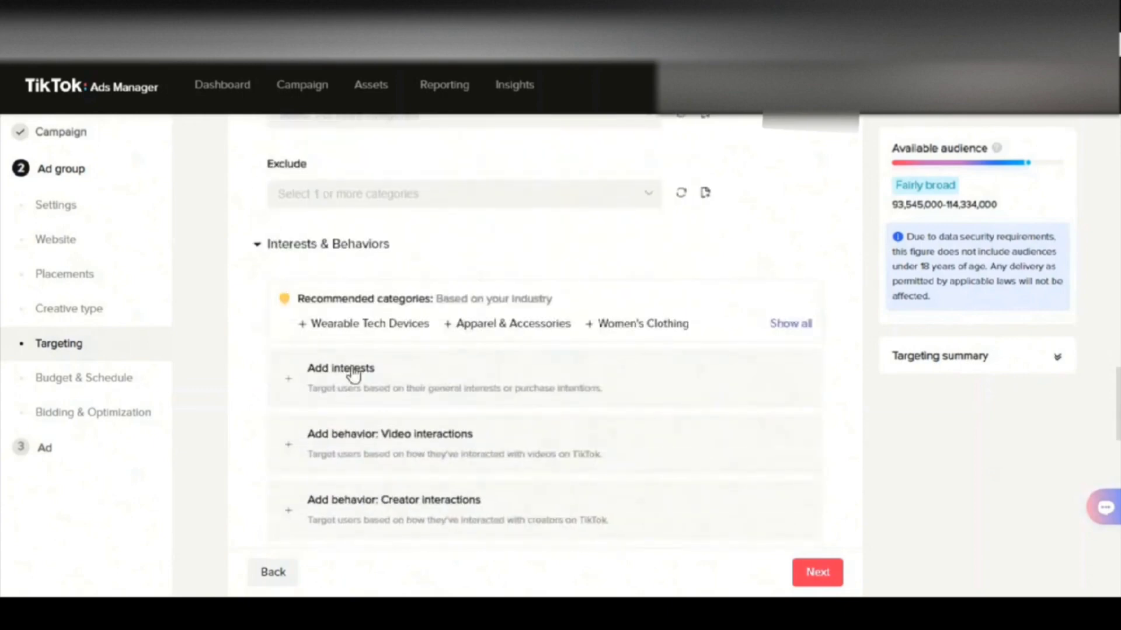
pyautogui.scroll(-1, 285, 426)
pyautogui.scroll(-1, 260, 409)
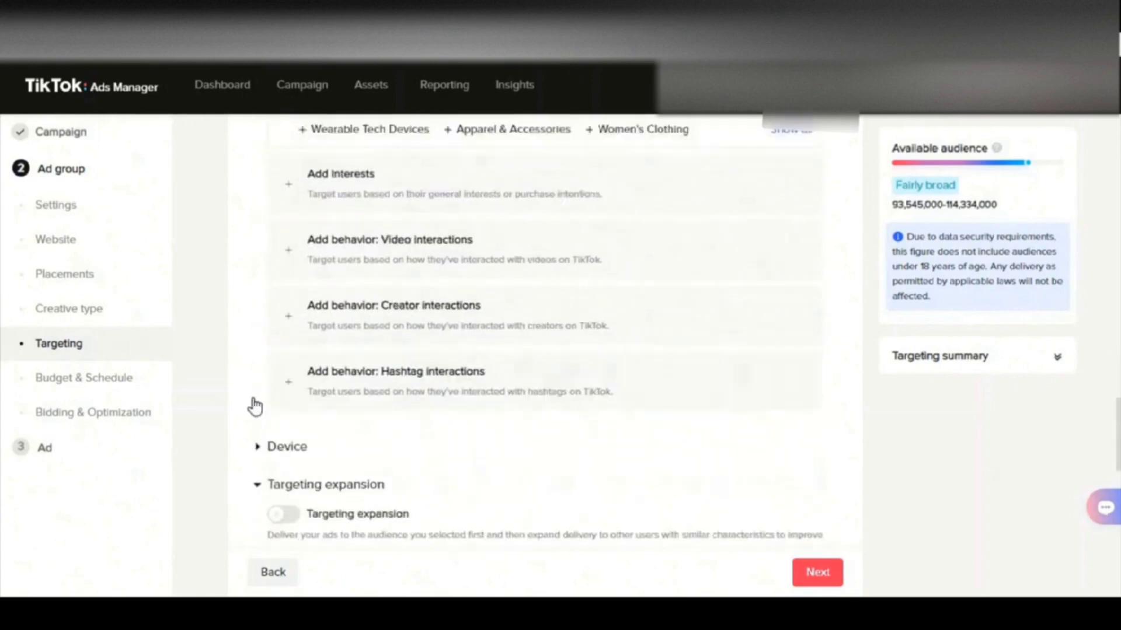
pyautogui.scroll(7, 252, 405)
pyautogui.scroll(8, 255, 407)
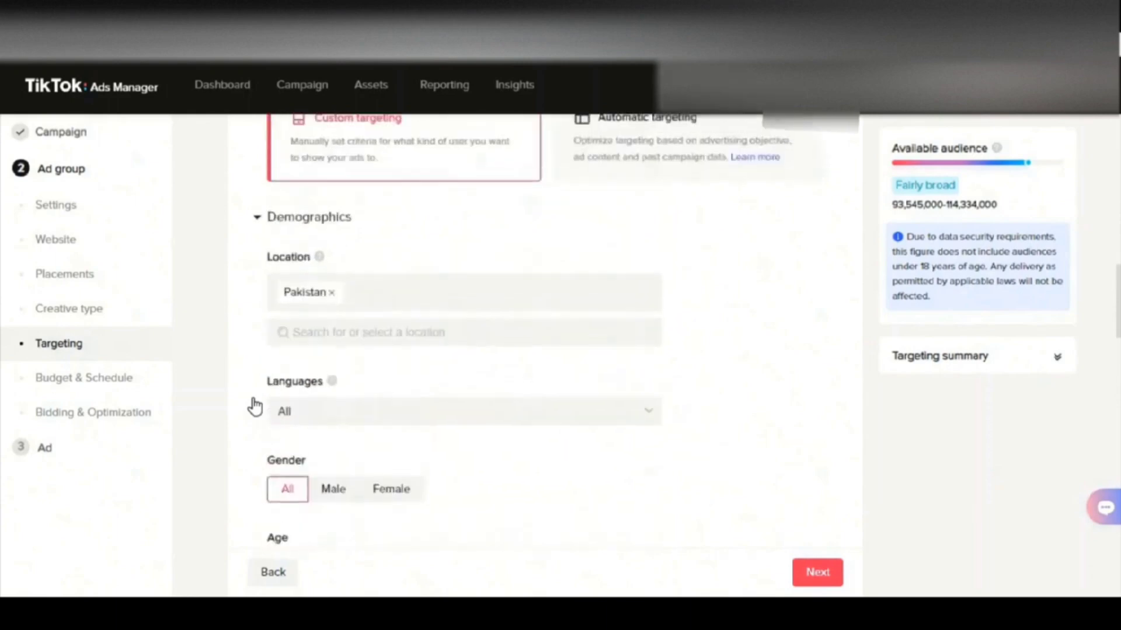
# Step: Switch the targeting mode to Automatic targeting and review its location and language options plus the budget, schedule and bidding sections
pyautogui.click(676, 379)
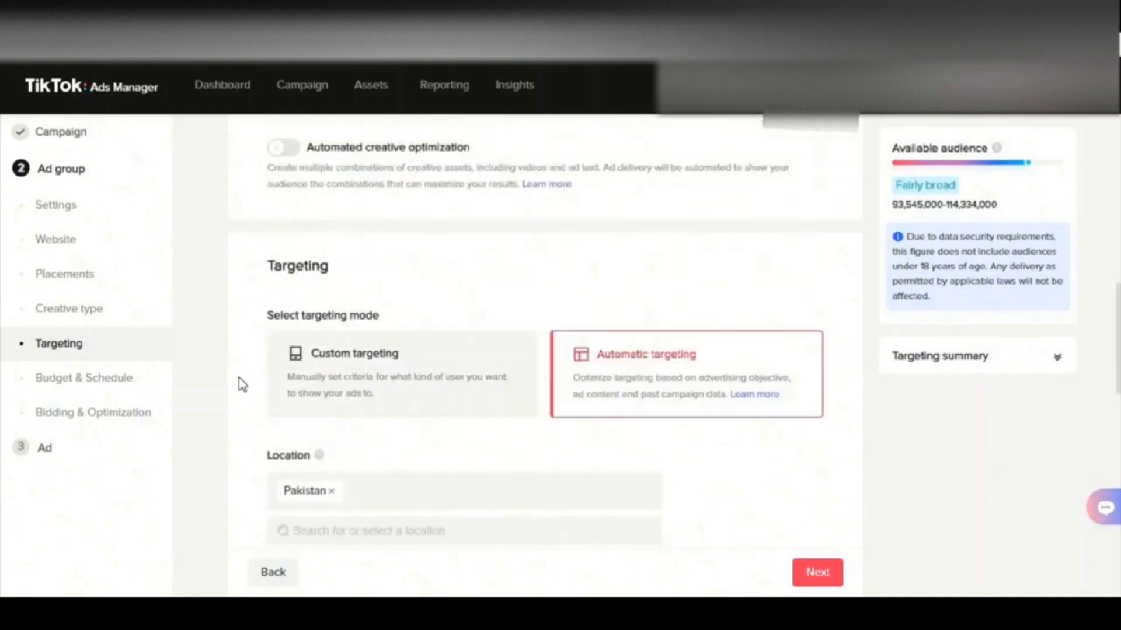
pyautogui.scroll(-1, 235, 380)
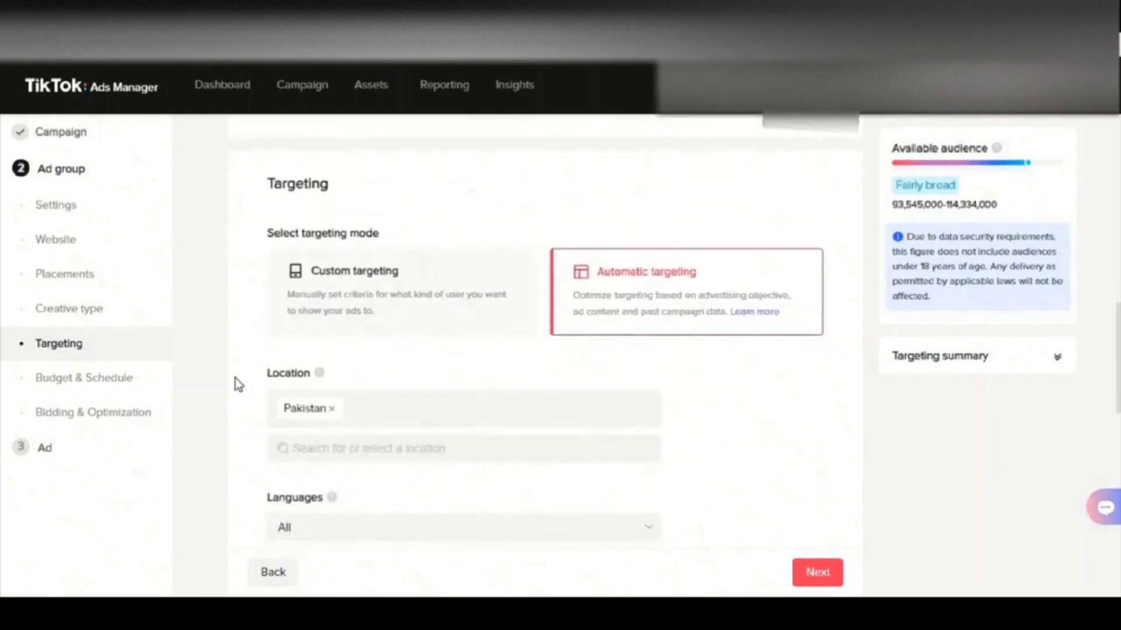
pyautogui.scroll(-3, 243, 370)
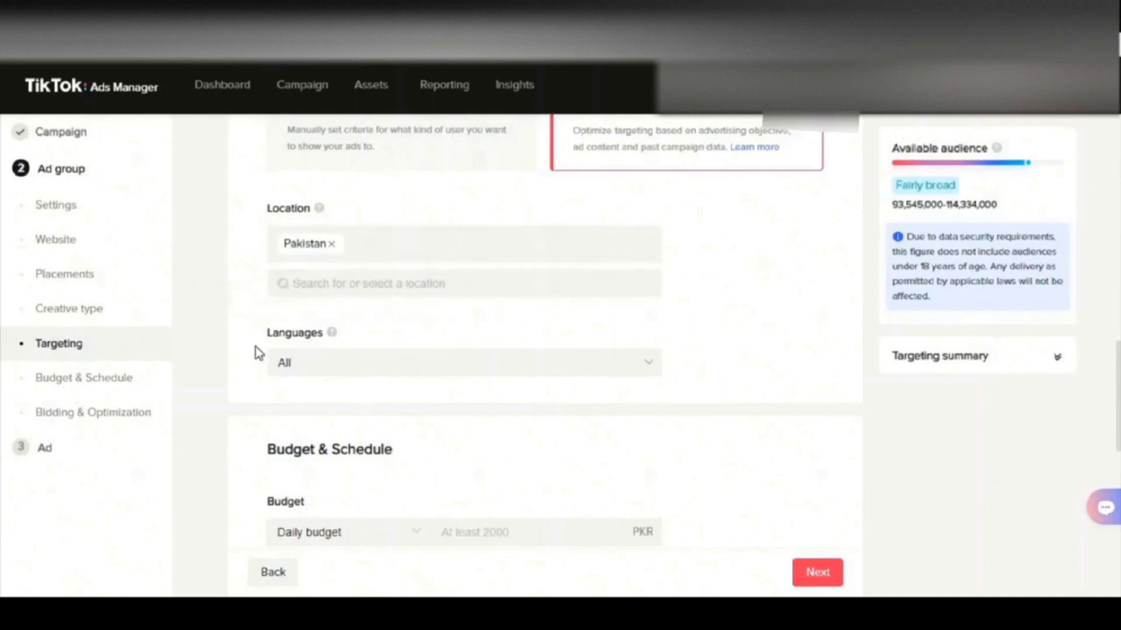
pyautogui.scroll(-1, 245, 361)
pyautogui.scroll(-1, 233, 397)
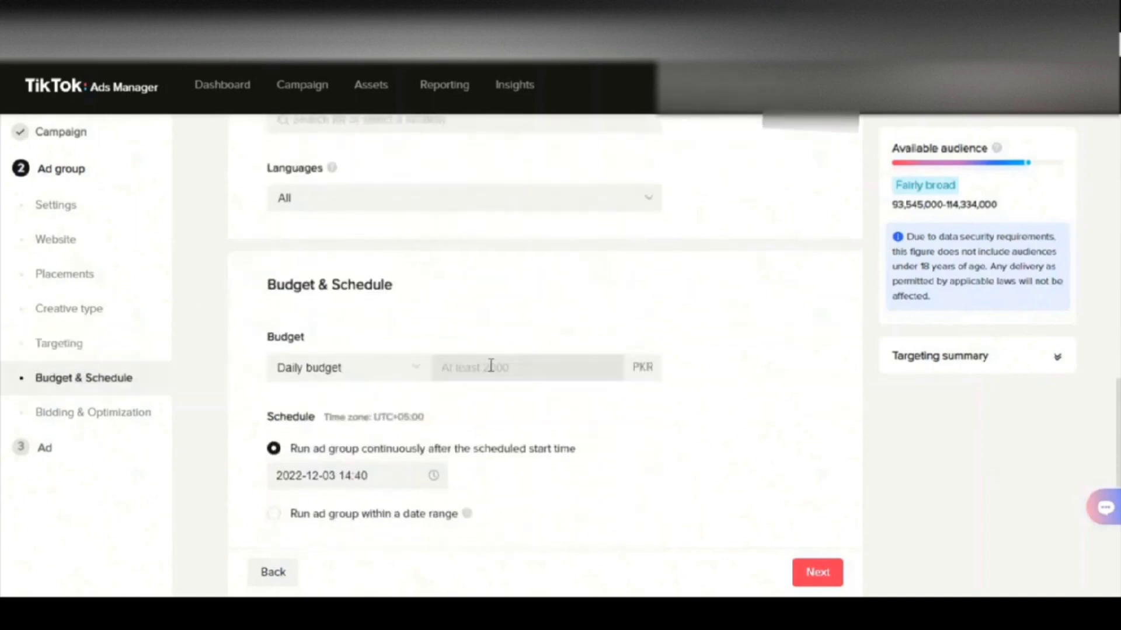
pyautogui.scroll(-5, 236, 369)
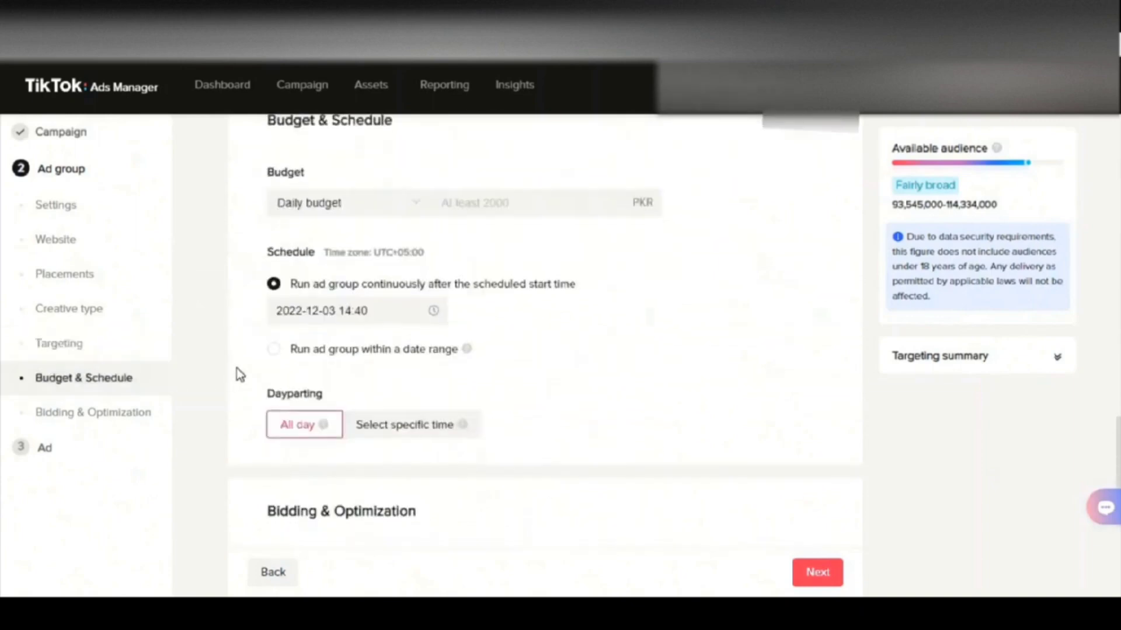
pyautogui.scroll(-2, 237, 369)
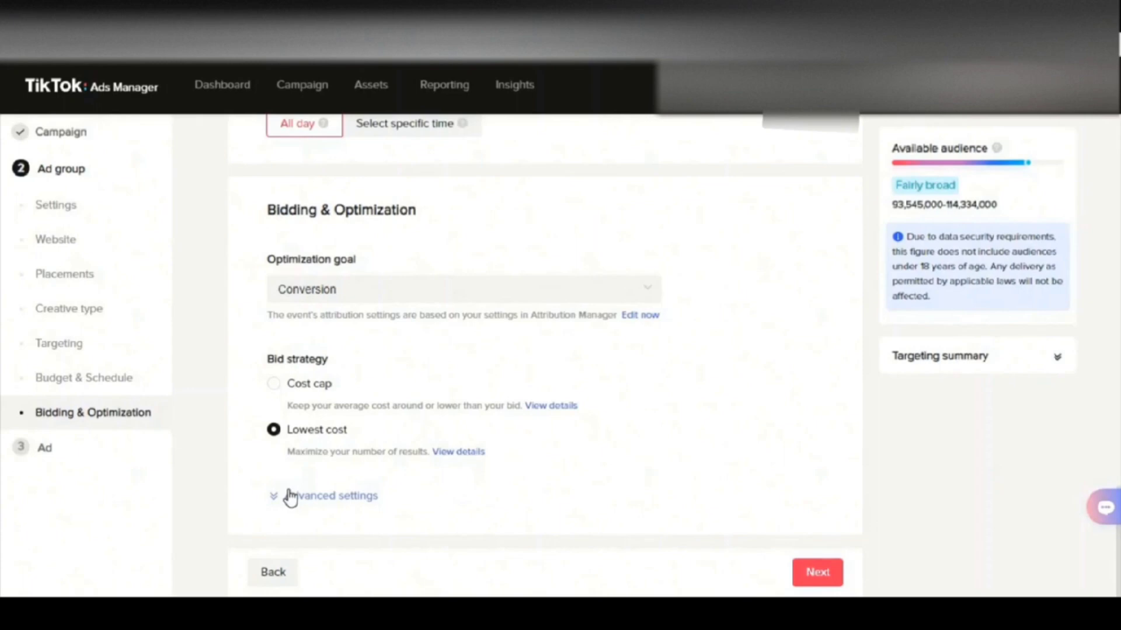
pyautogui.scroll(10, 251, 478)
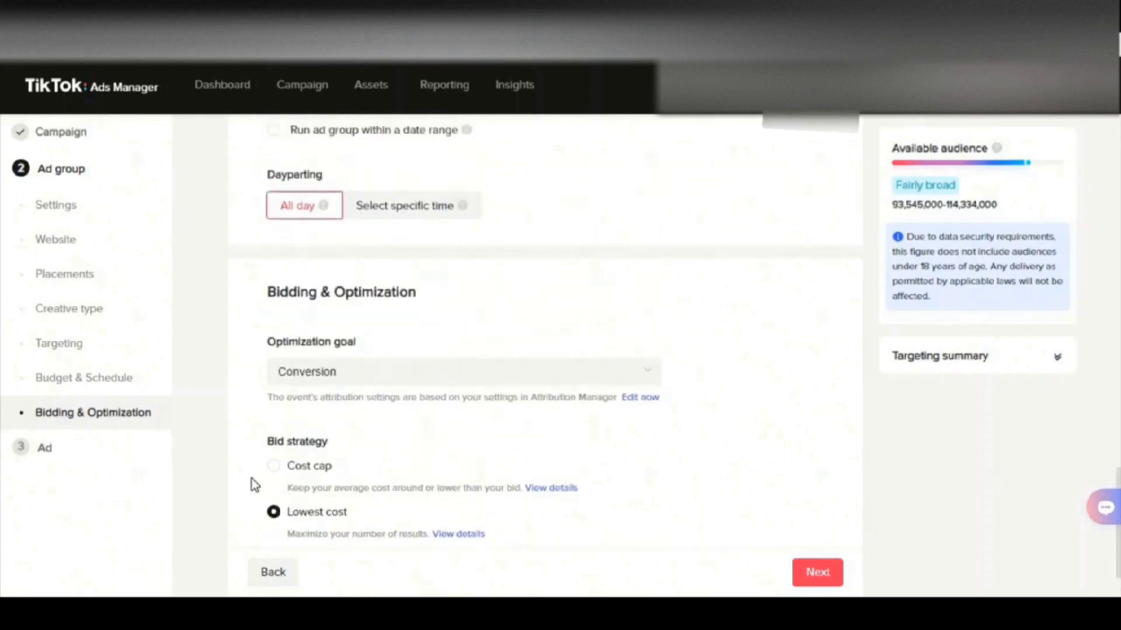
pyautogui.scroll(5, 251, 478)
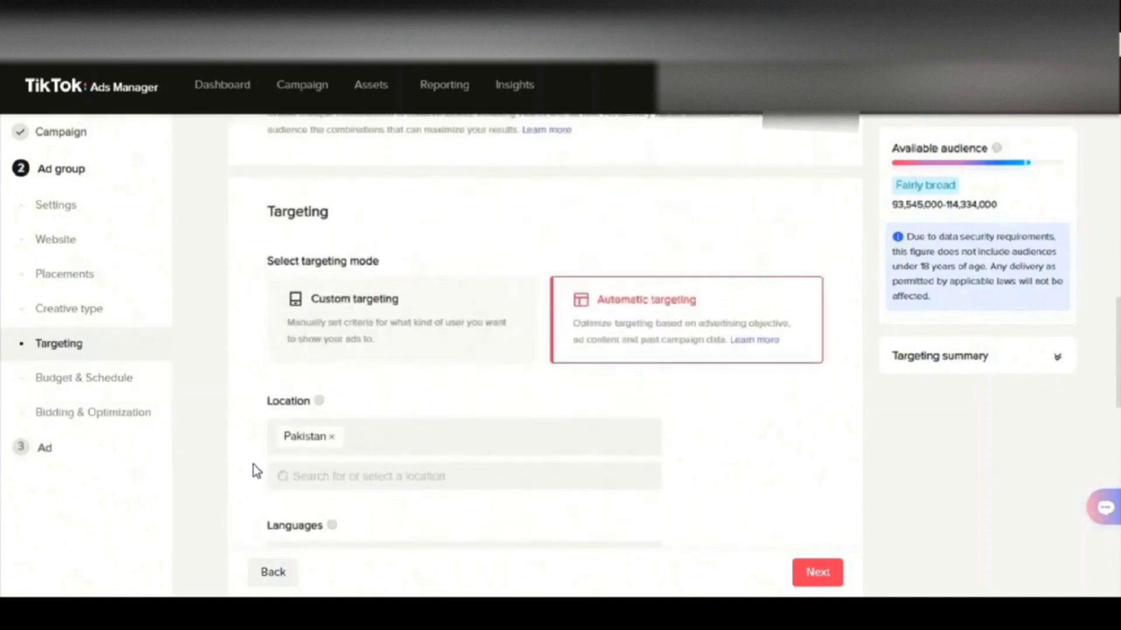
# Step: Set the targeting mode to Custom targeting and review its demographics, audience and Interests & Behaviors options
pyautogui.click(354, 327)
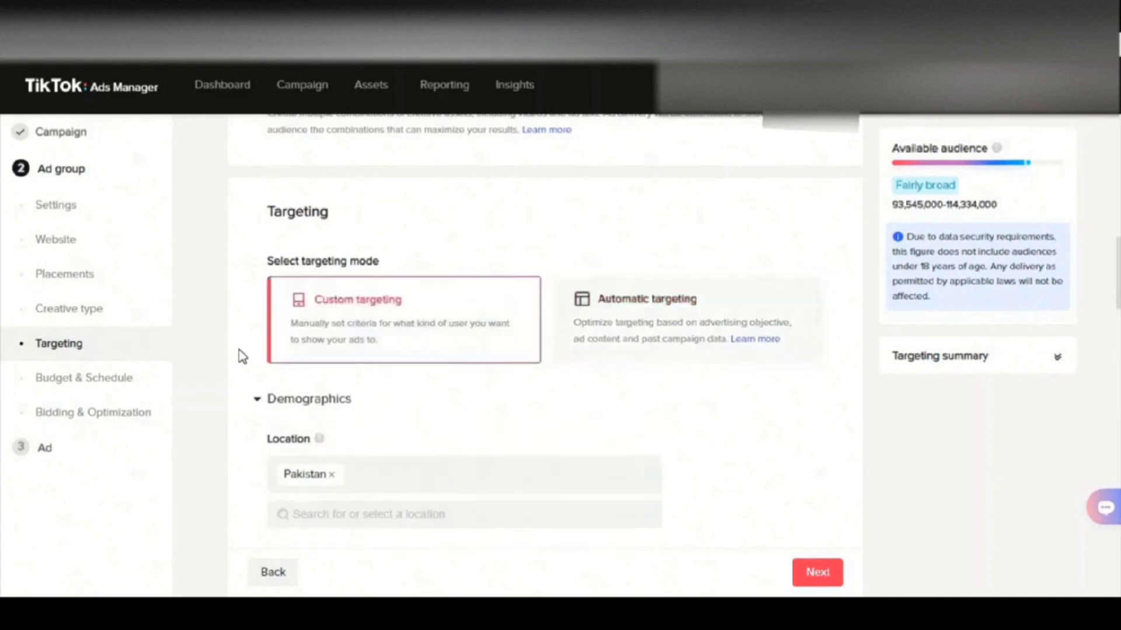
pyautogui.scroll(-4, 242, 356)
pyautogui.scroll(-8, 242, 356)
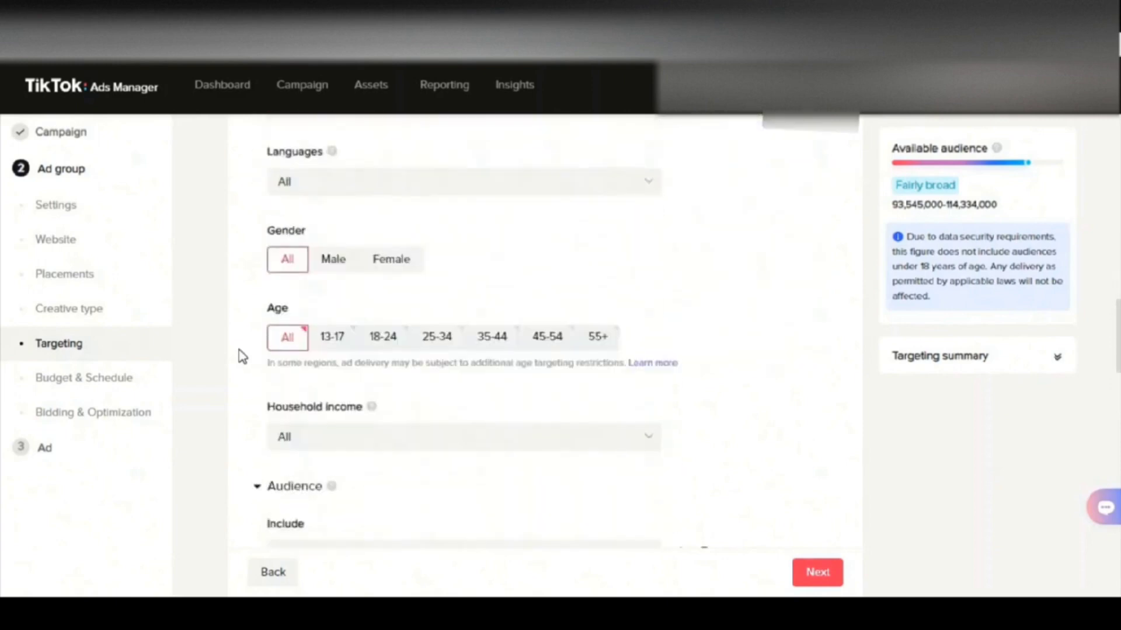
pyautogui.scroll(-2, 242, 356)
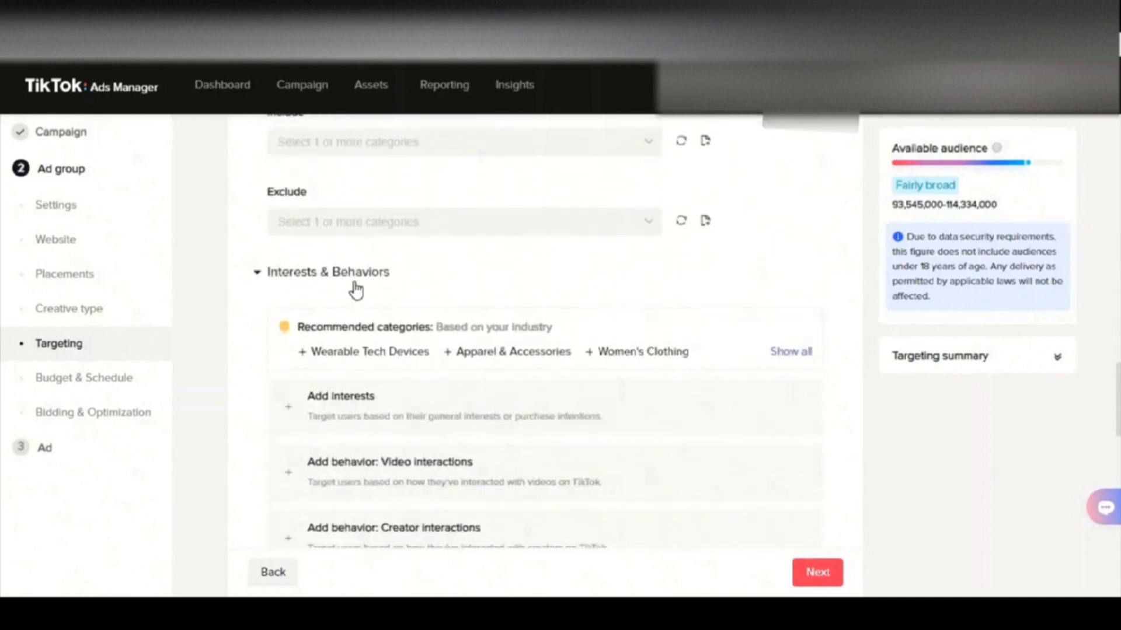
pyautogui.scroll(-2, 300, 371)
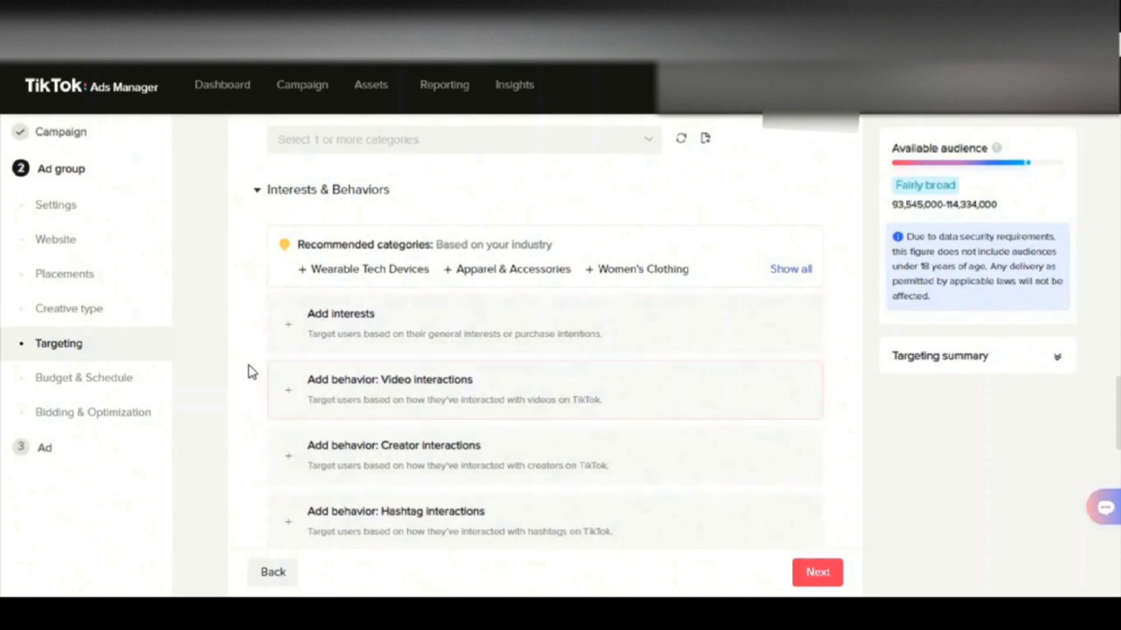
pyautogui.scroll(3, 248, 371)
pyautogui.scroll(10, 250, 372)
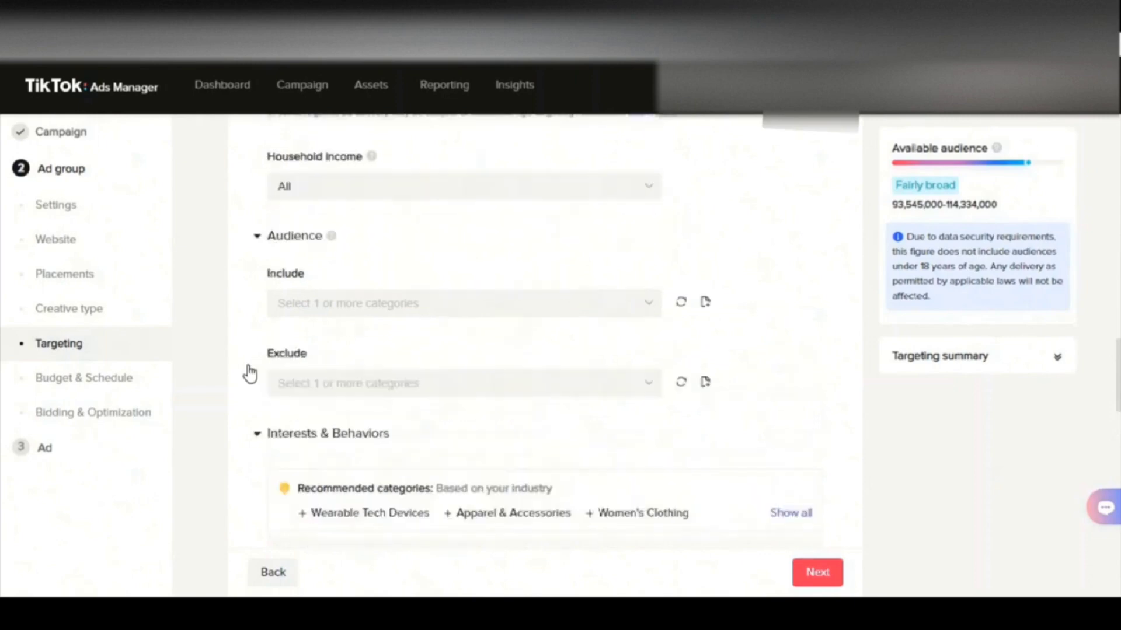
pyautogui.scroll(2, 251, 372)
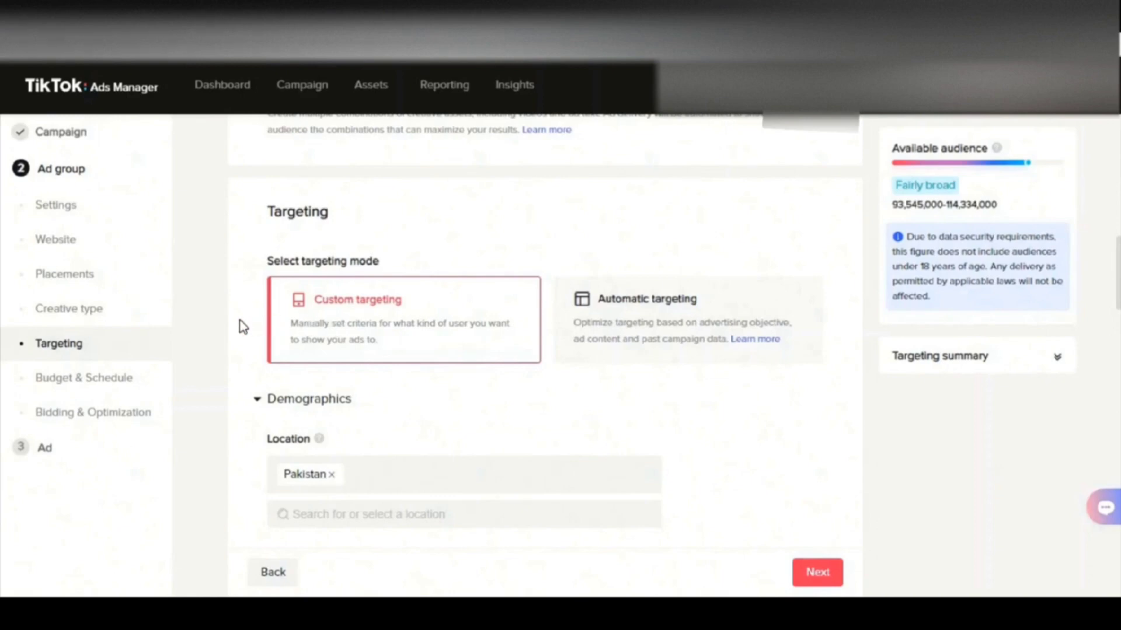
pyautogui.scroll(-1, 243, 326)
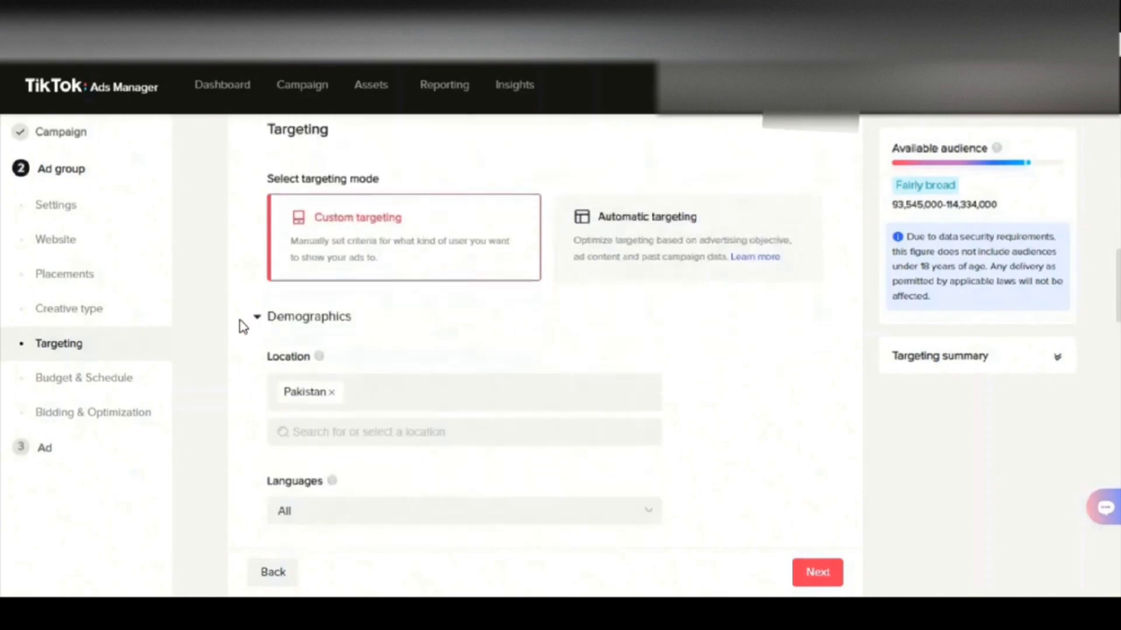
# Step: Remove Pakistan from the ad group's targeted locations and open the list of selectable countries
pyautogui.click(331, 394)
pyautogui.click(331, 397)
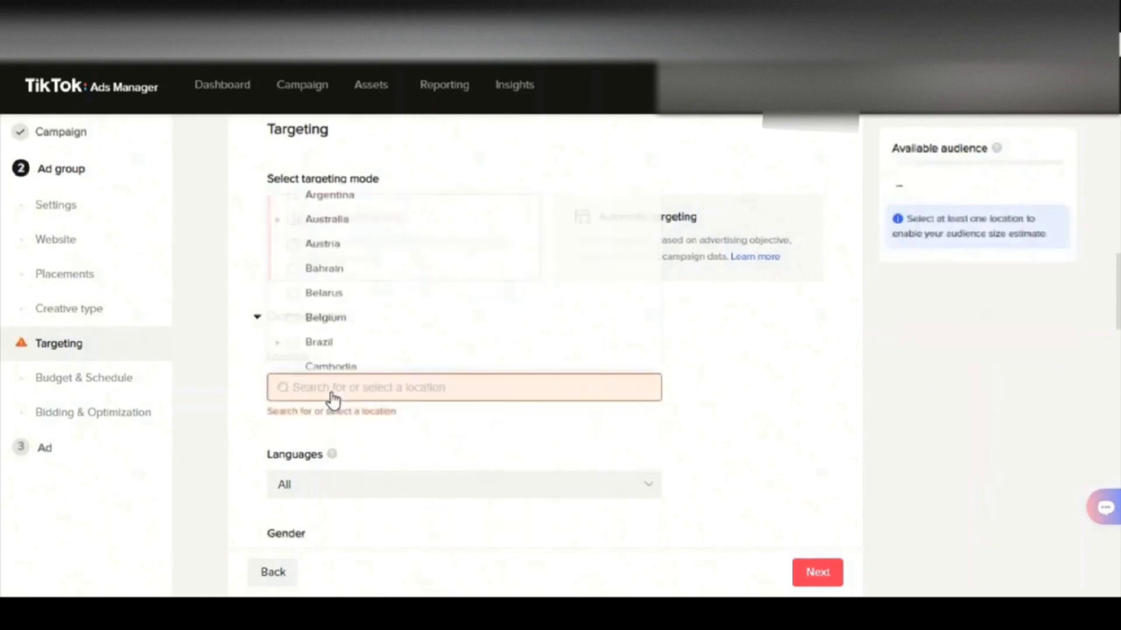
# Step: Browse the selectable countries for the ad group's location targeting from Argentina to the United Kingdom and back to Pakistan
pyautogui.scroll(1, 385, 363)
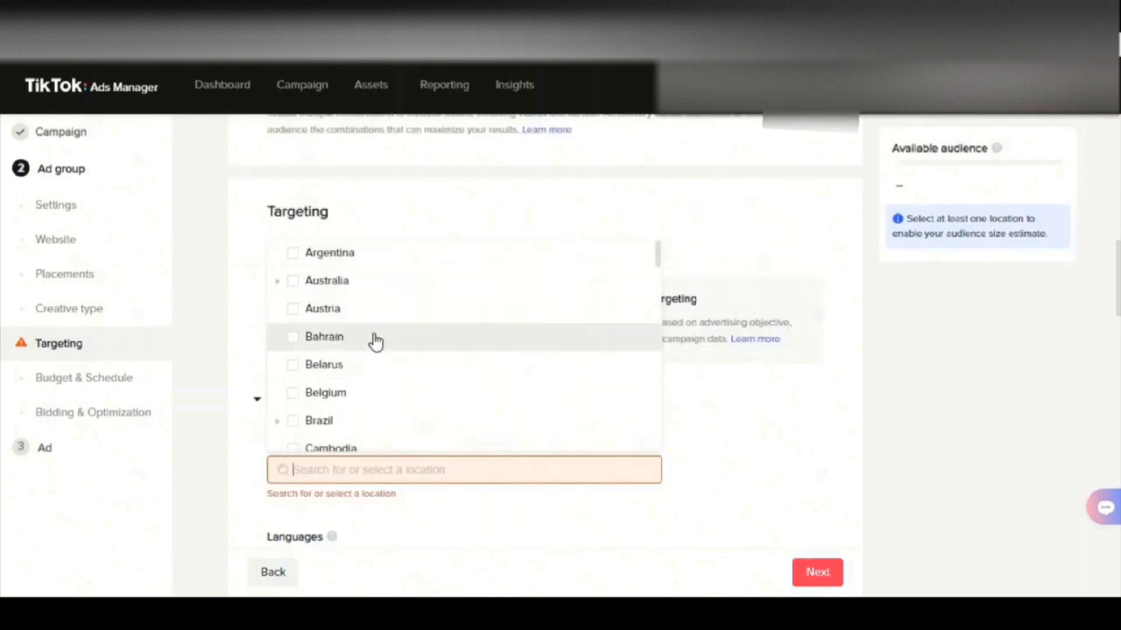
pyautogui.scroll(-5, 375, 342)
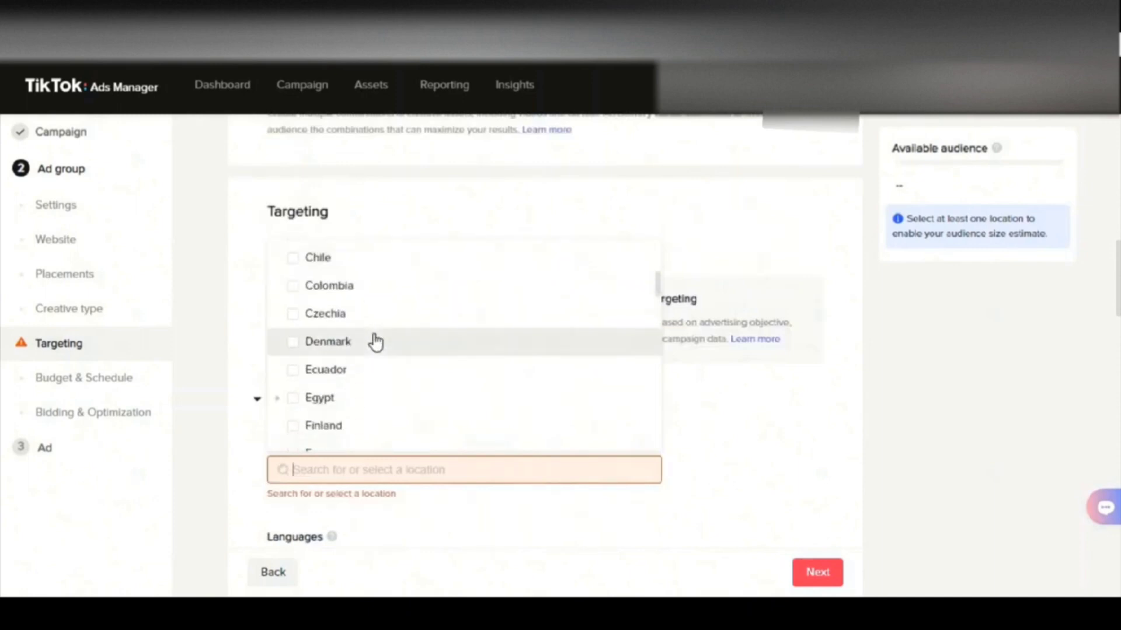
pyautogui.scroll(-3, 376, 341)
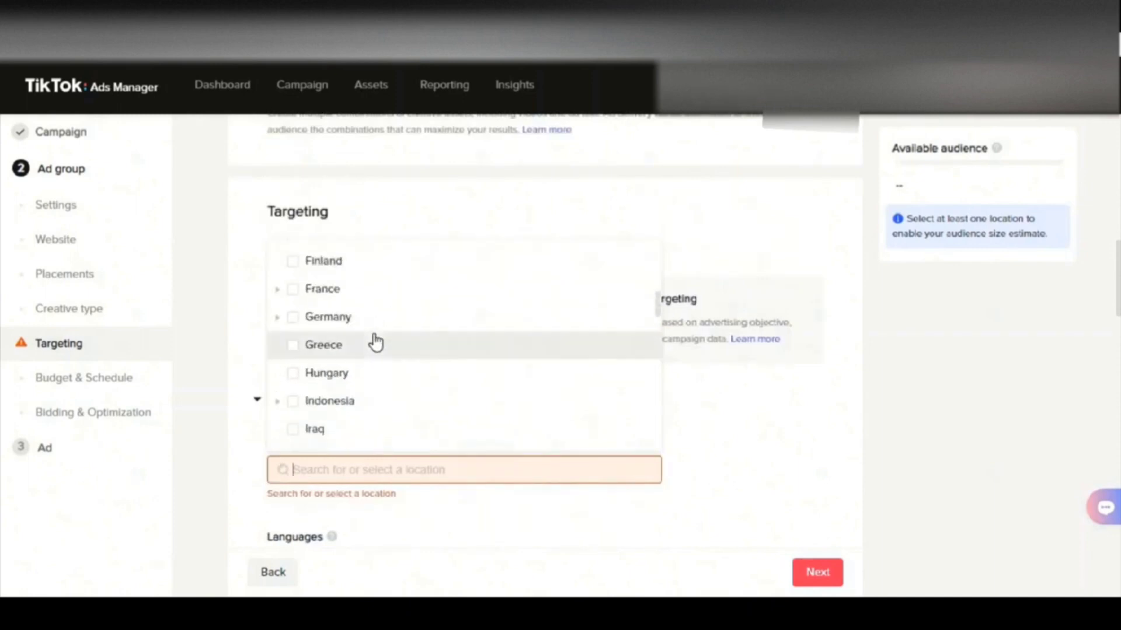
pyautogui.scroll(-2, 375, 341)
pyautogui.scroll(-2, 375, 341)
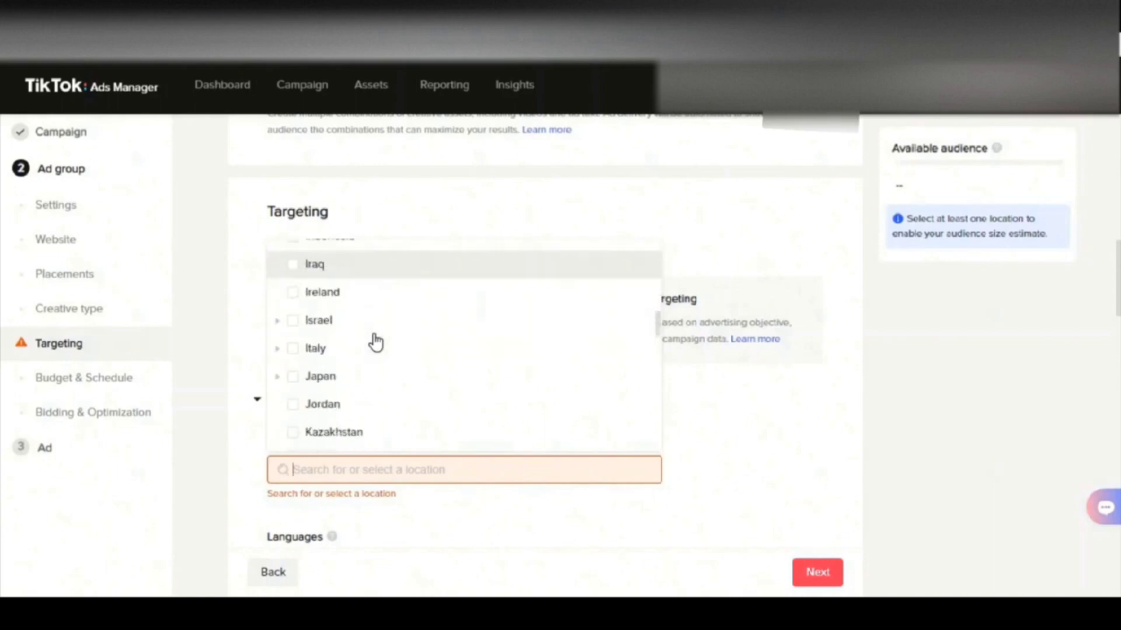
pyautogui.scroll(-2, 375, 341)
pyautogui.scroll(-2, 375, 341)
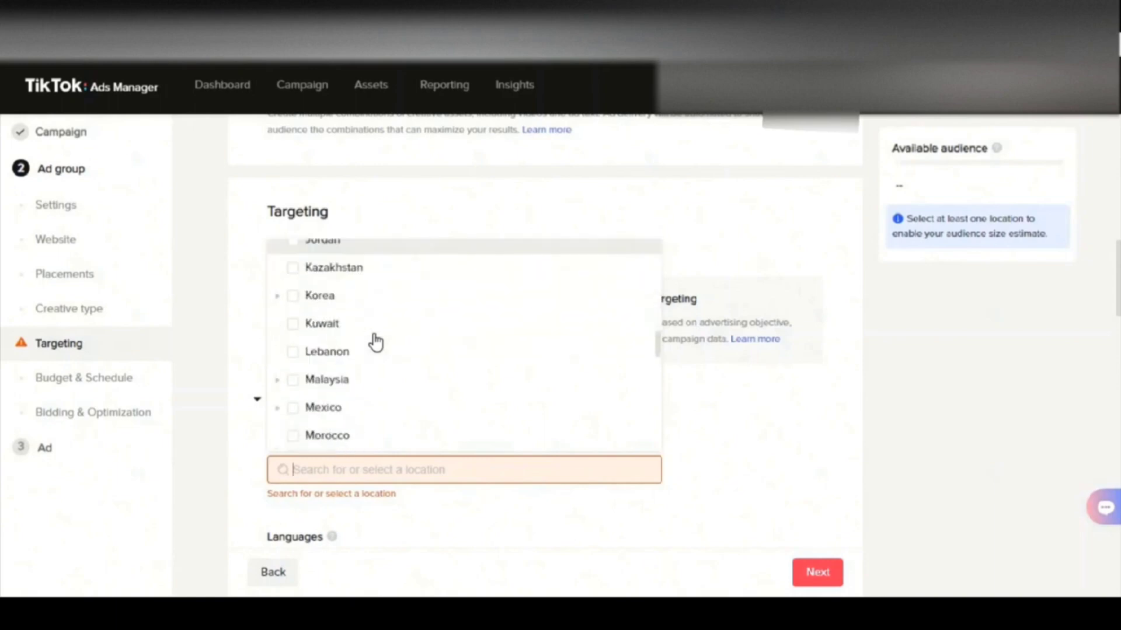
pyautogui.scroll(-2, 375, 342)
pyautogui.scroll(-10, 376, 342)
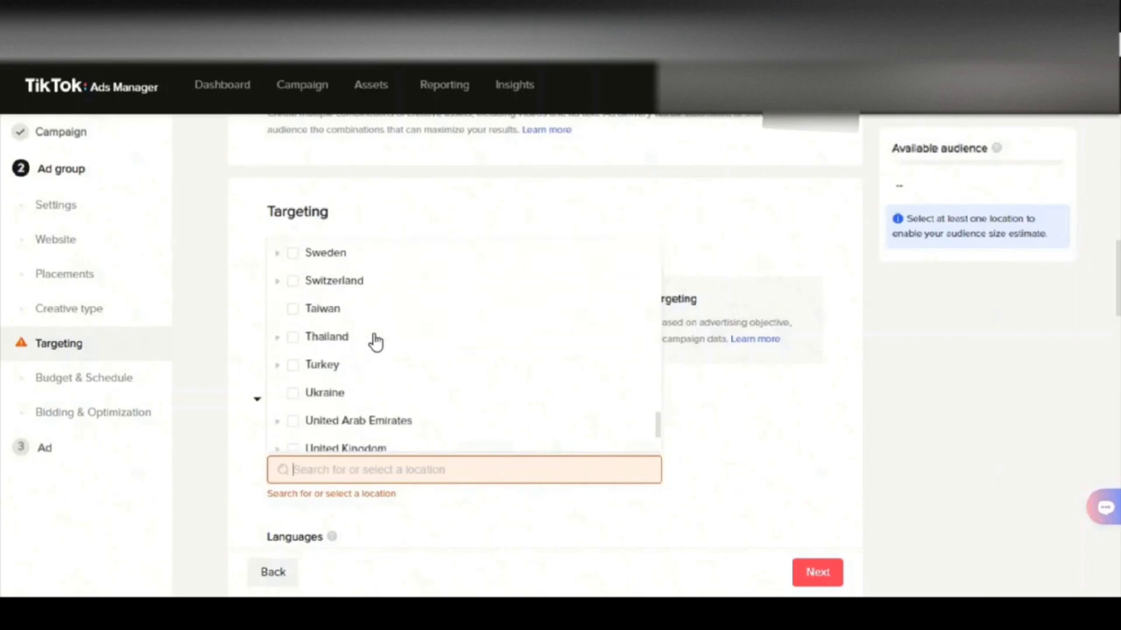
pyautogui.scroll(4, 375, 342)
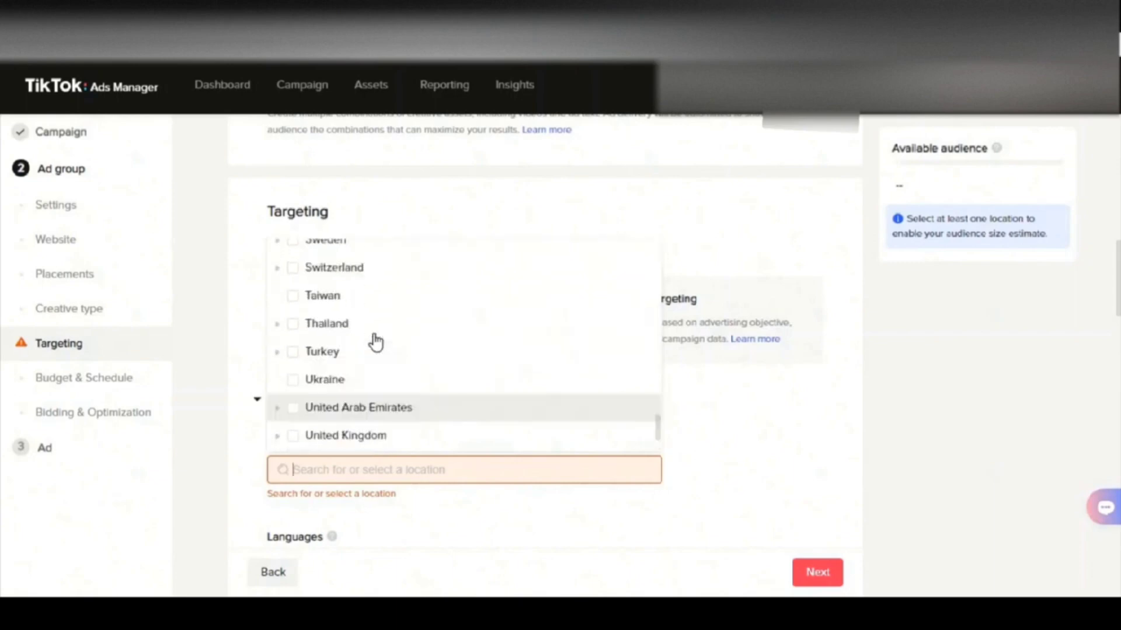
pyautogui.scroll(1, 375, 341)
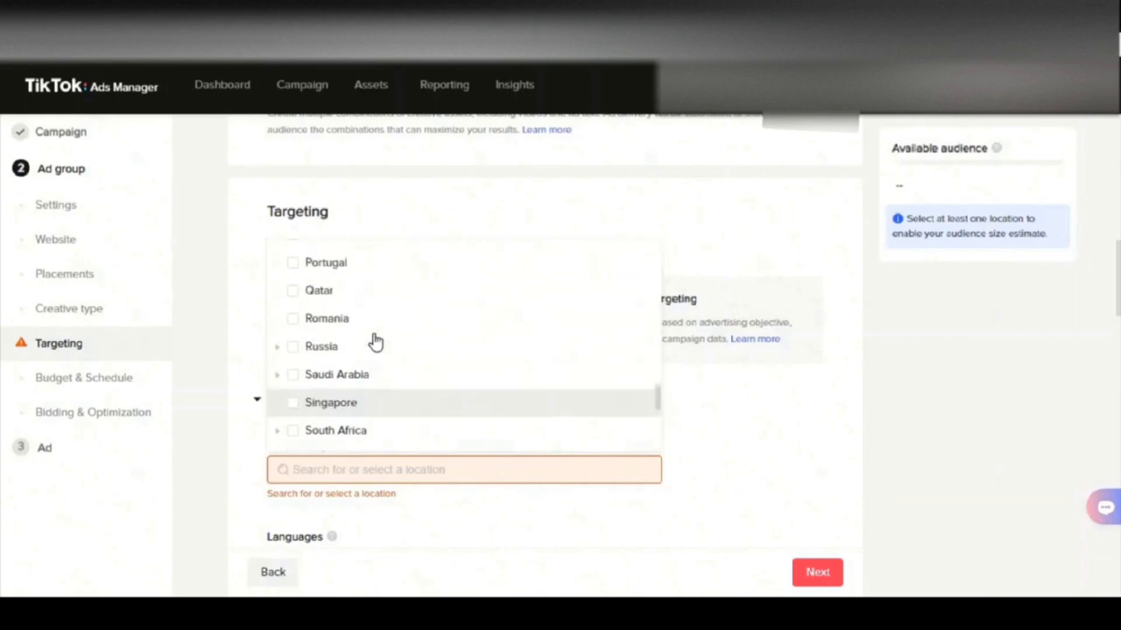
pyautogui.scroll(1, 376, 342)
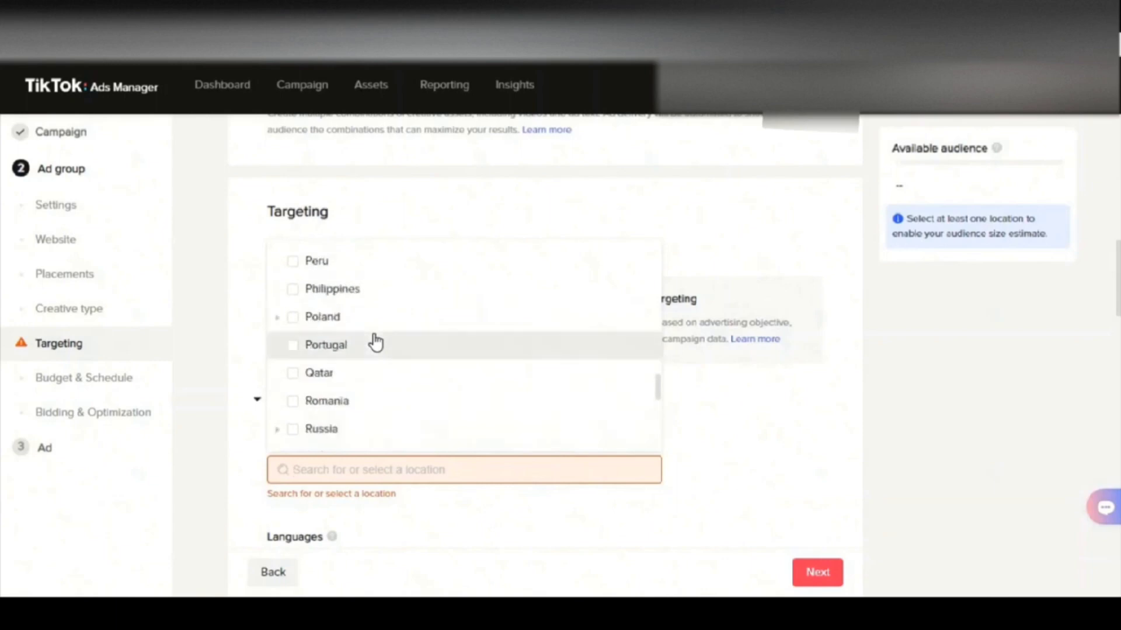
pyautogui.scroll(2, 375, 341)
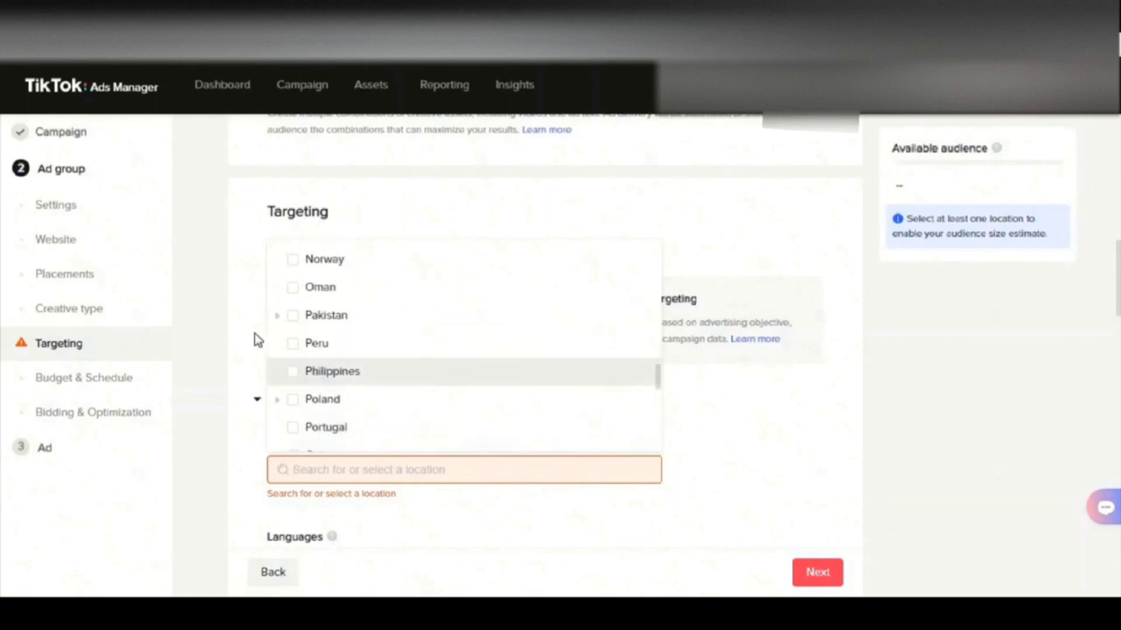
# Step: Expand Pakistan in the location list, review its regions from Azad Kashmir to Sindh, and target the entire country
pyautogui.click(276, 318)
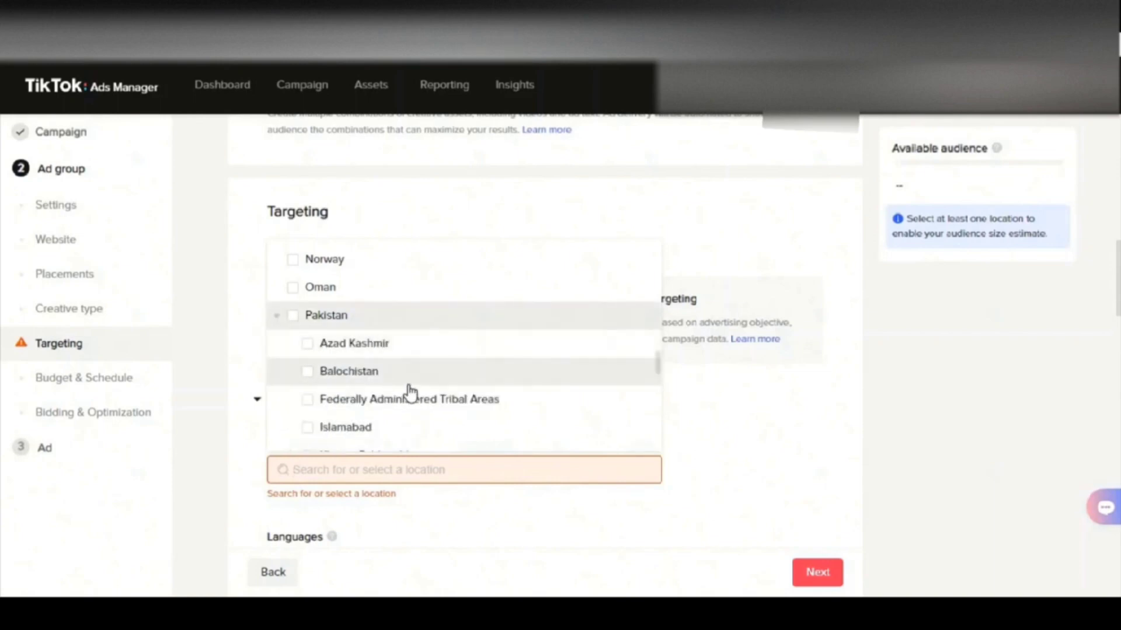
pyautogui.scroll(-2, 408, 393)
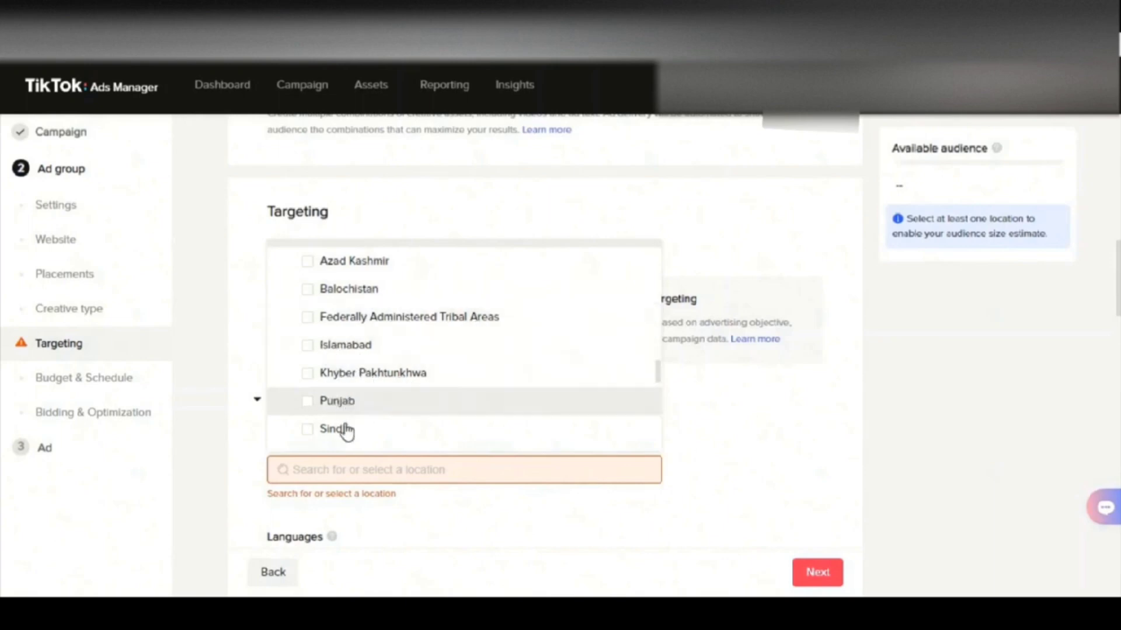
pyautogui.scroll(-3, 402, 384)
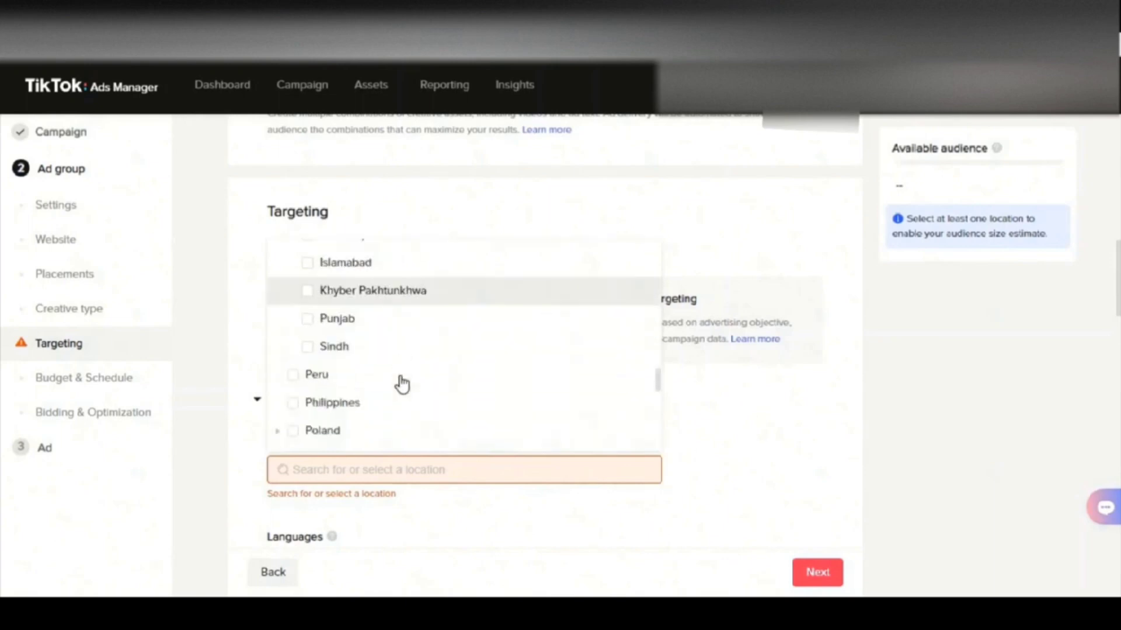
pyautogui.scroll(3, 408, 379)
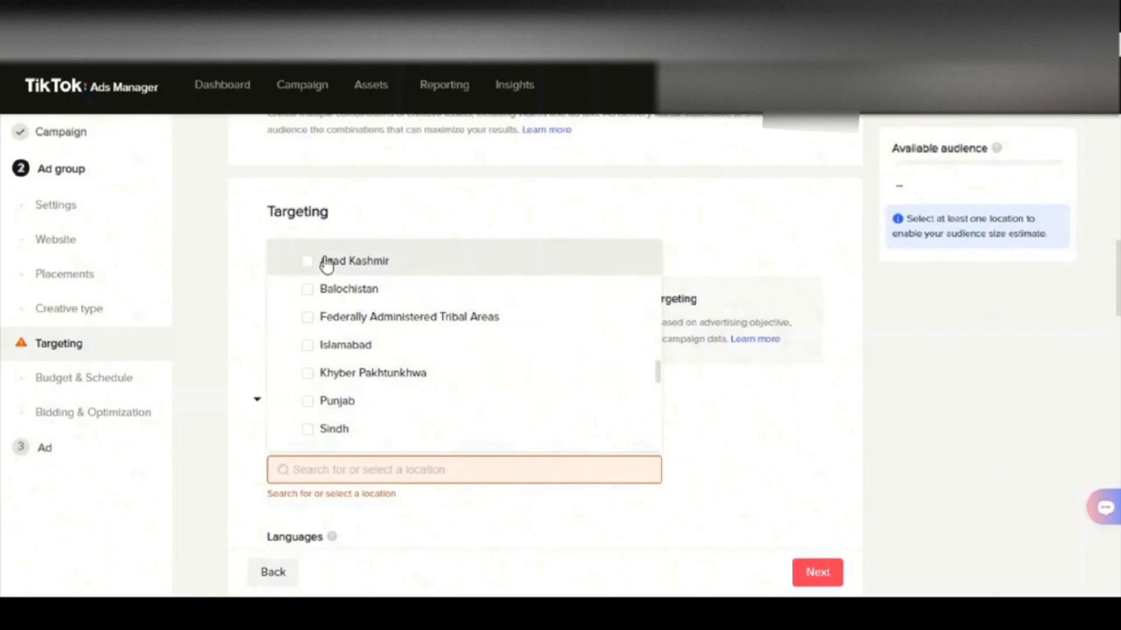
pyautogui.scroll(2, 309, 292)
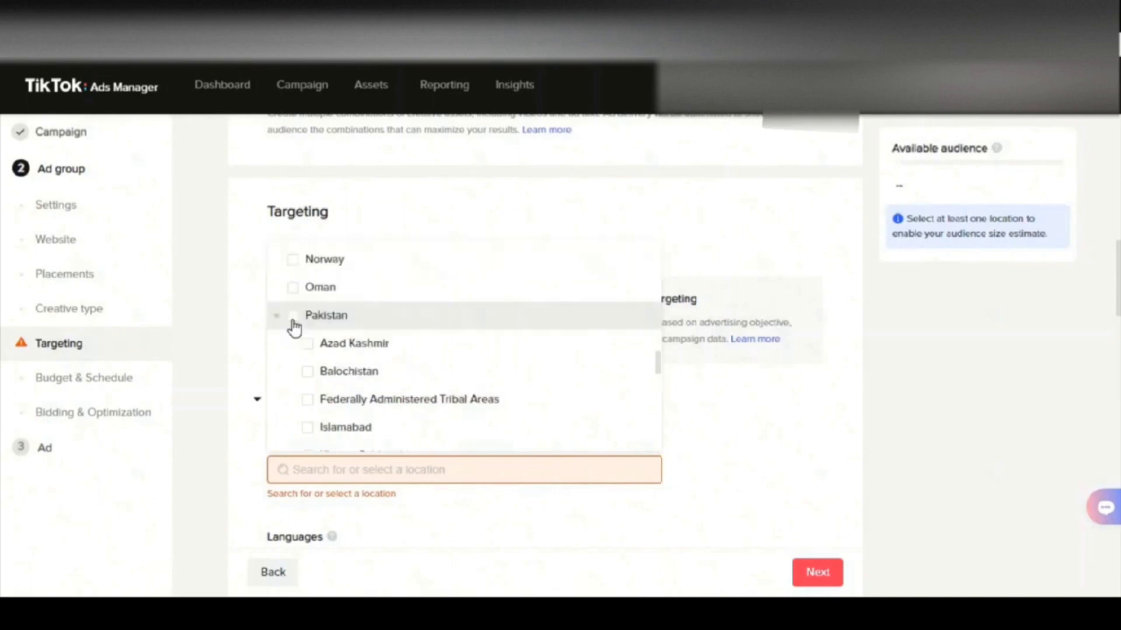
pyautogui.click(292, 317)
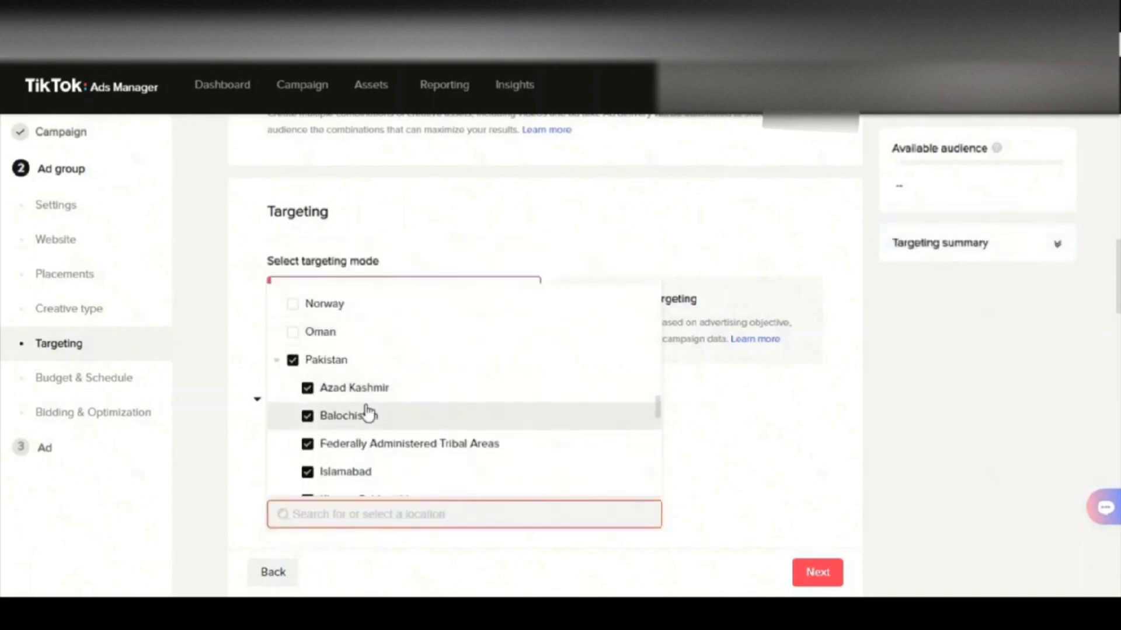
pyautogui.scroll(-2, 344, 400)
pyautogui.scroll(2, 342, 402)
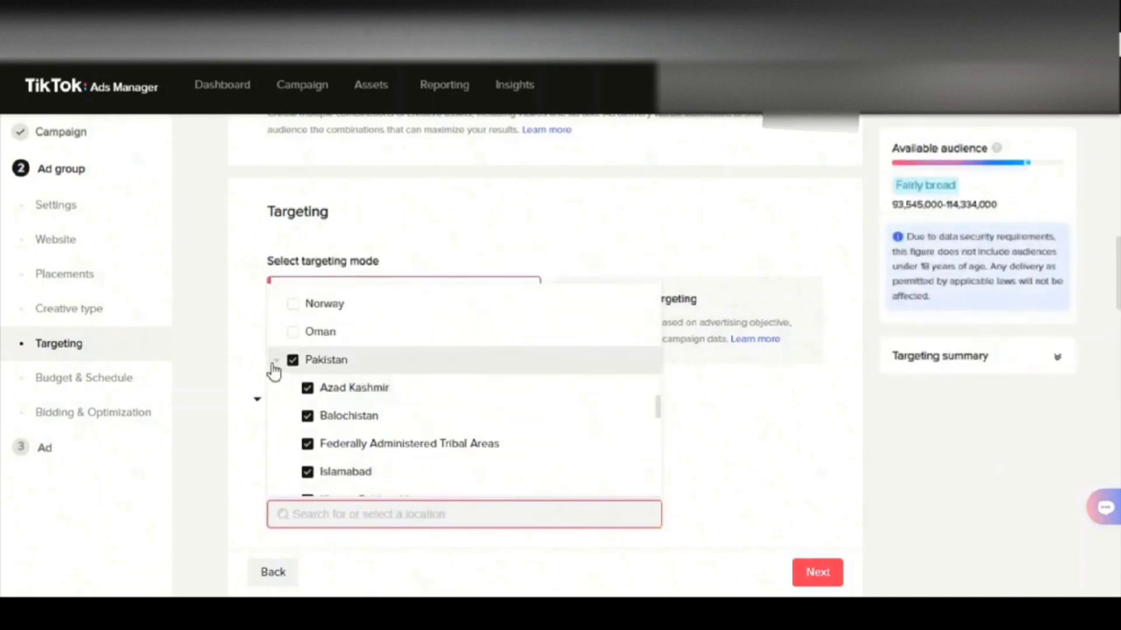
pyautogui.click(302, 367)
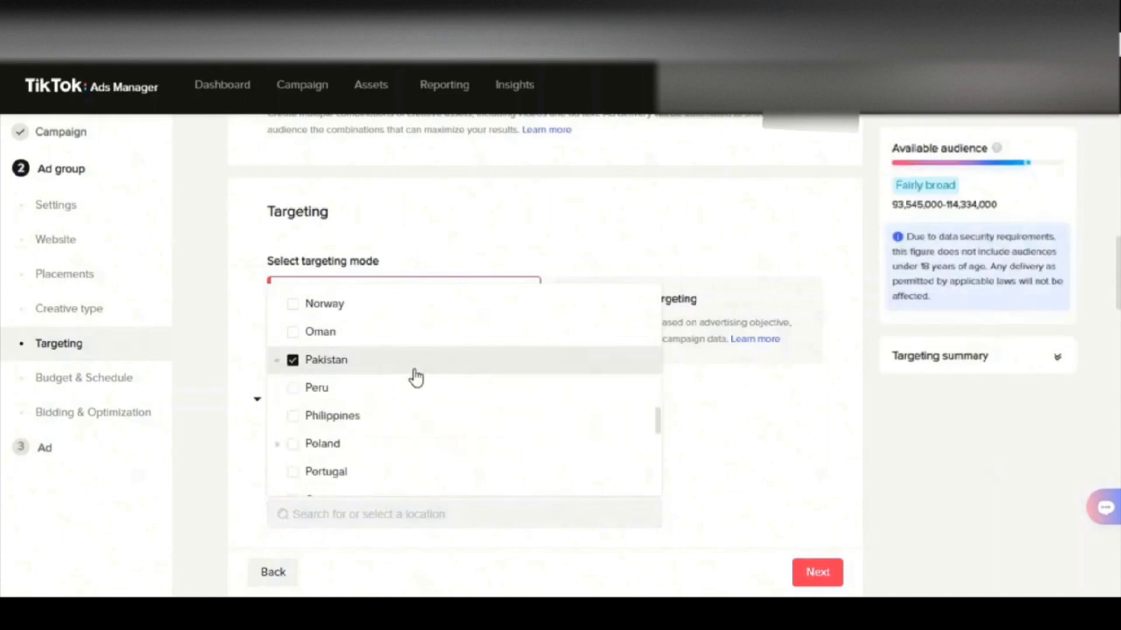
# Step: Add Hindi and Punjabi as target languages in the ad group's demographics
pyautogui.scroll(-3, 362, 373)
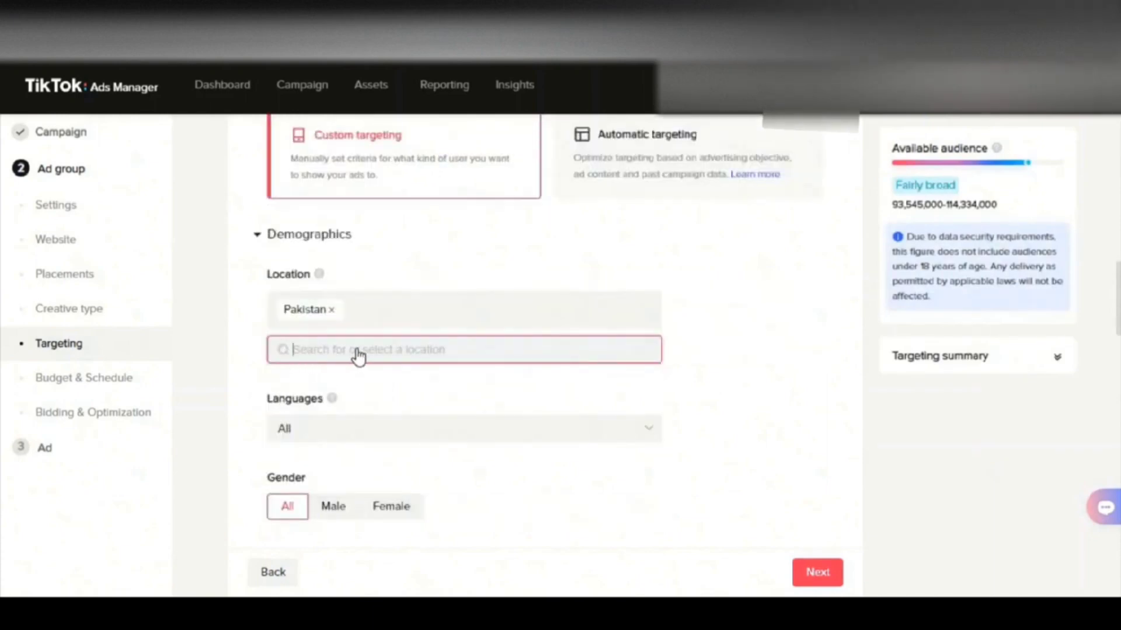
pyautogui.scroll(-3, 358, 356)
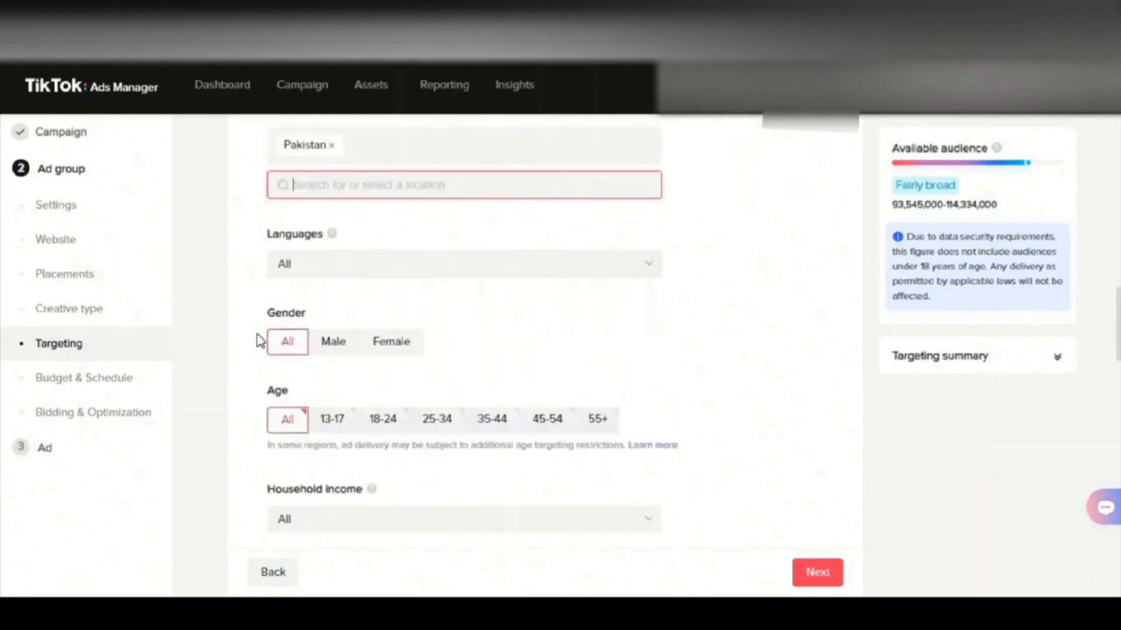
pyautogui.click(378, 280)
pyautogui.click(321, 280)
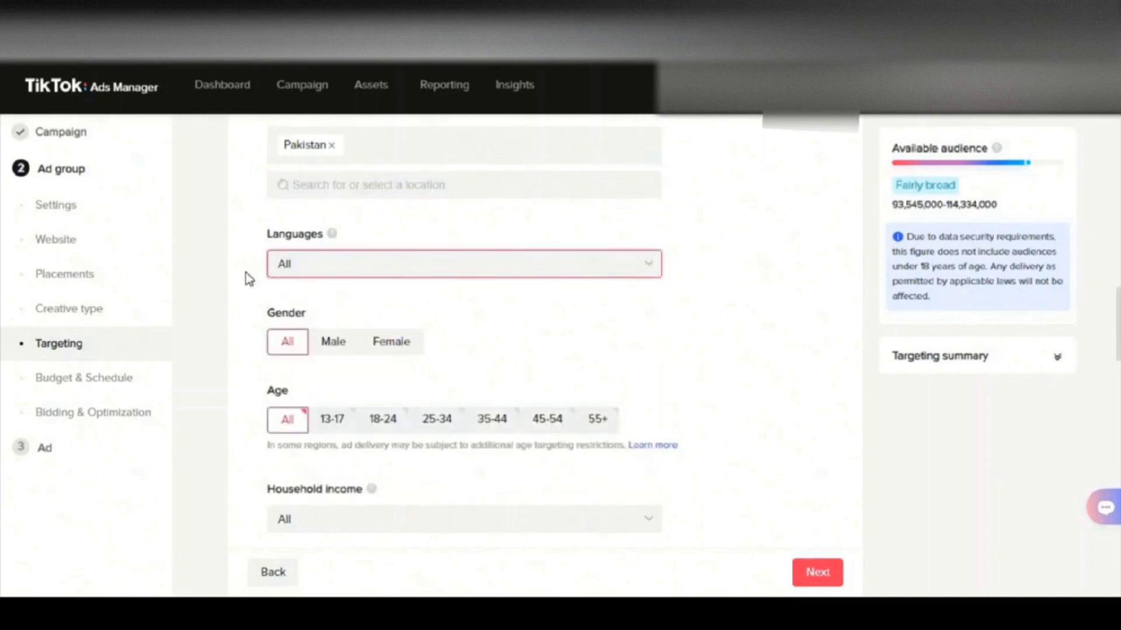
pyautogui.click(306, 268)
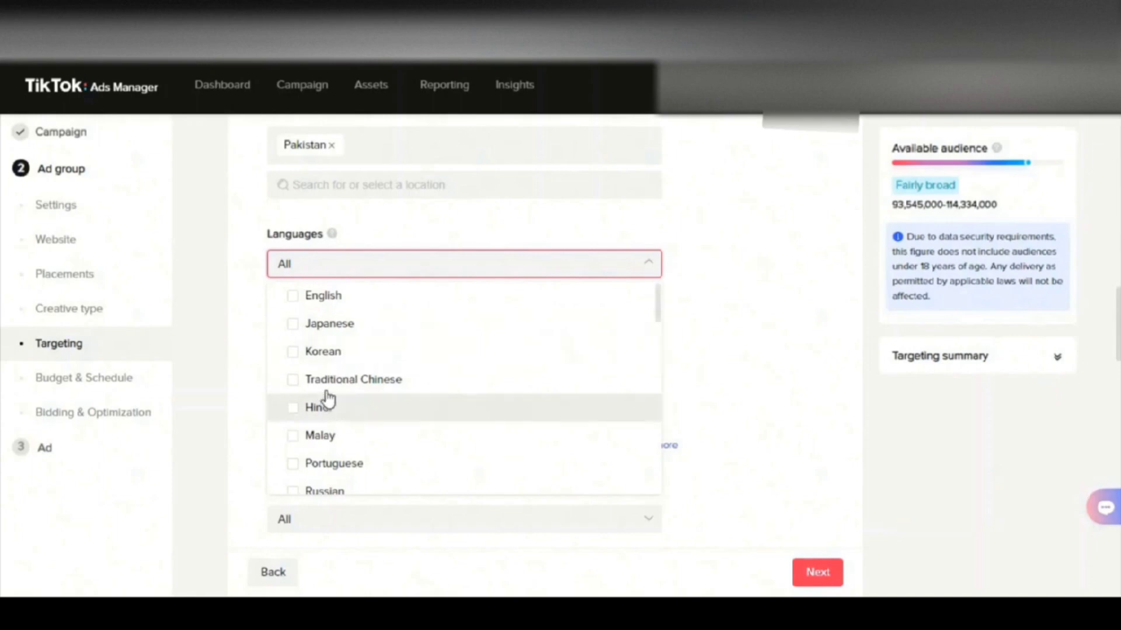
pyautogui.click(296, 412)
pyautogui.scroll(-2, 318, 419)
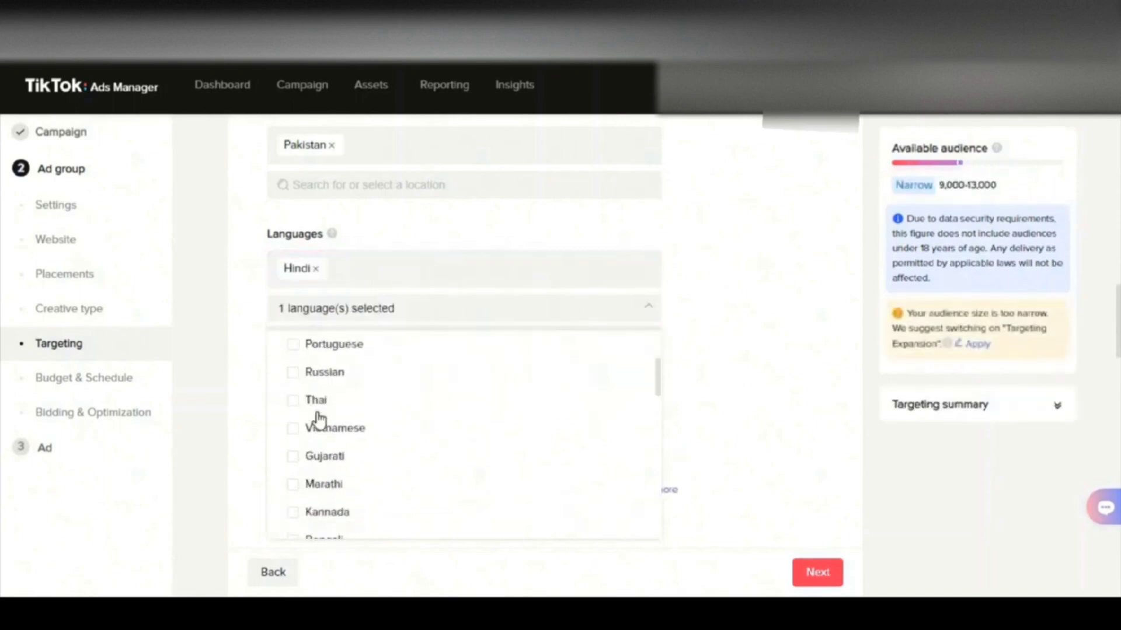
pyautogui.scroll(2, 318, 419)
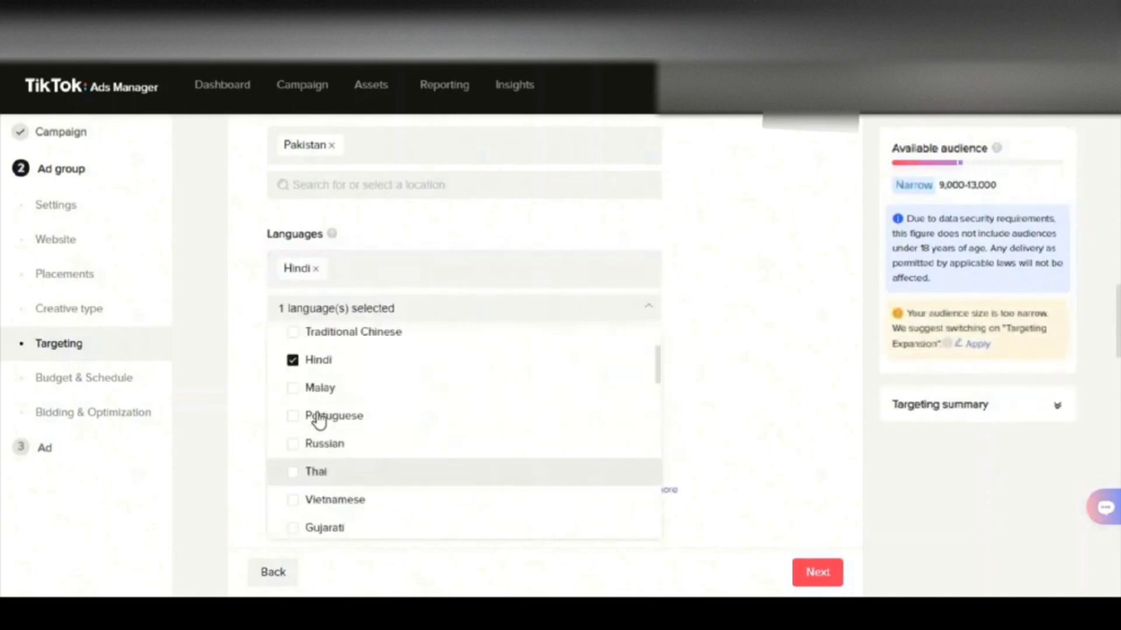
pyautogui.scroll(-5, 309, 414)
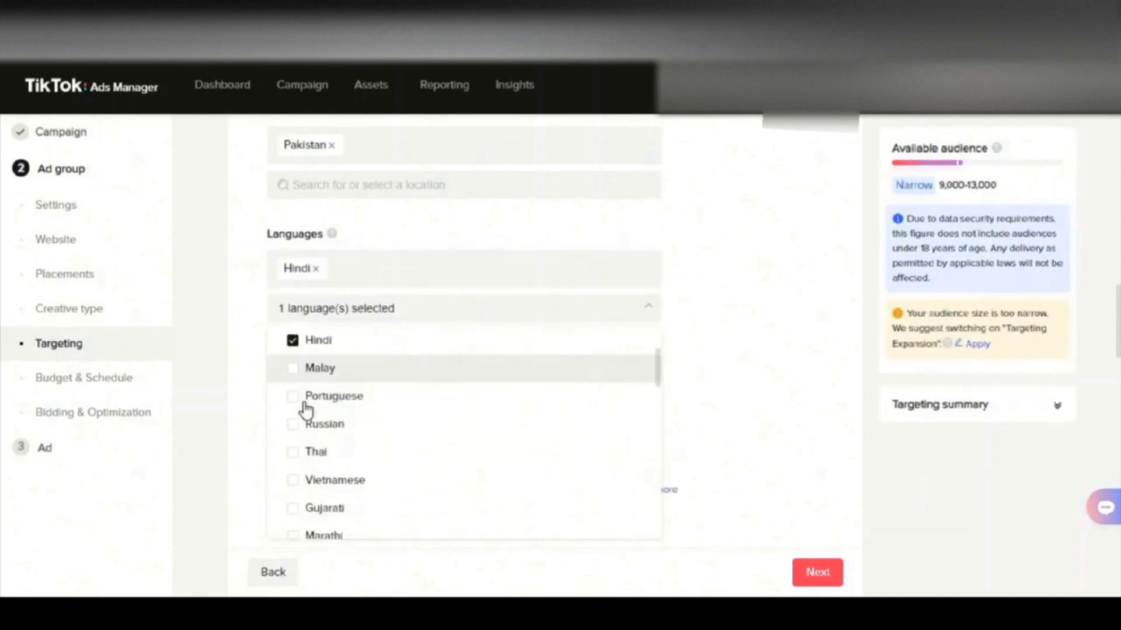
pyautogui.scroll(-4, 305, 412)
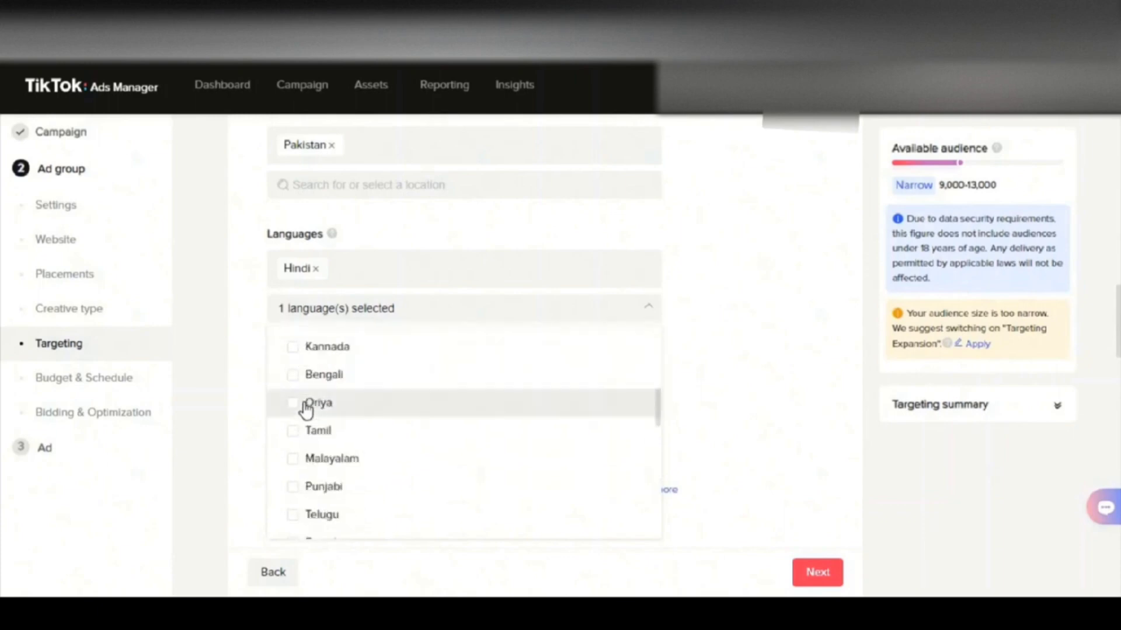
pyautogui.click(294, 406)
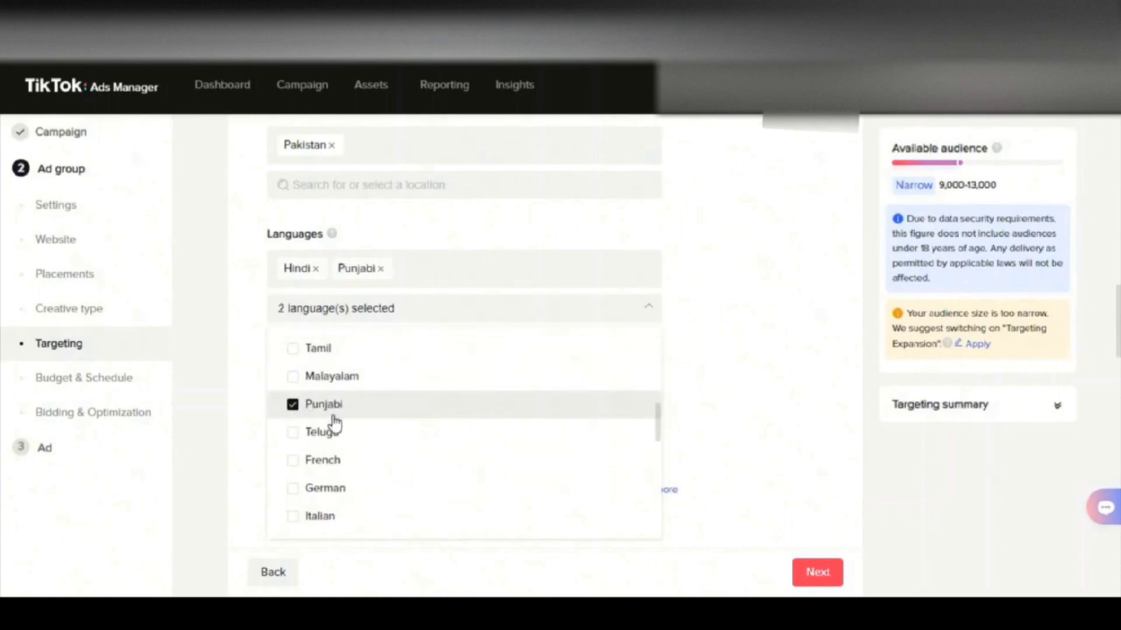
# Step: Browse the remaining target languages down to Hebrew and restore the language targeting to All
pyautogui.scroll(-5, 335, 425)
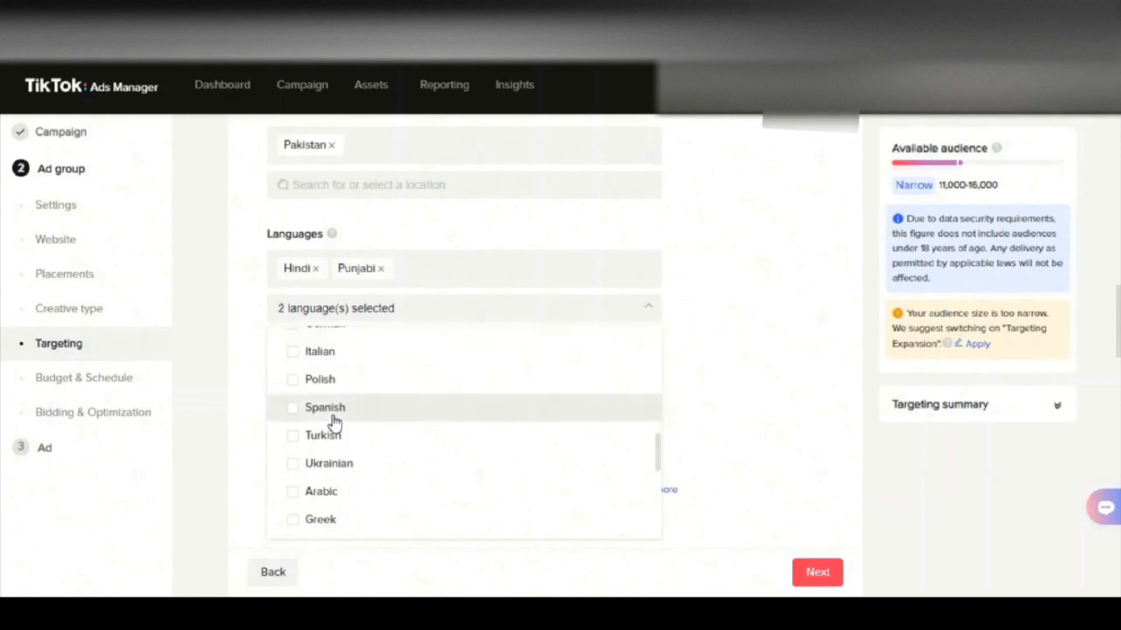
pyautogui.scroll(-5, 335, 424)
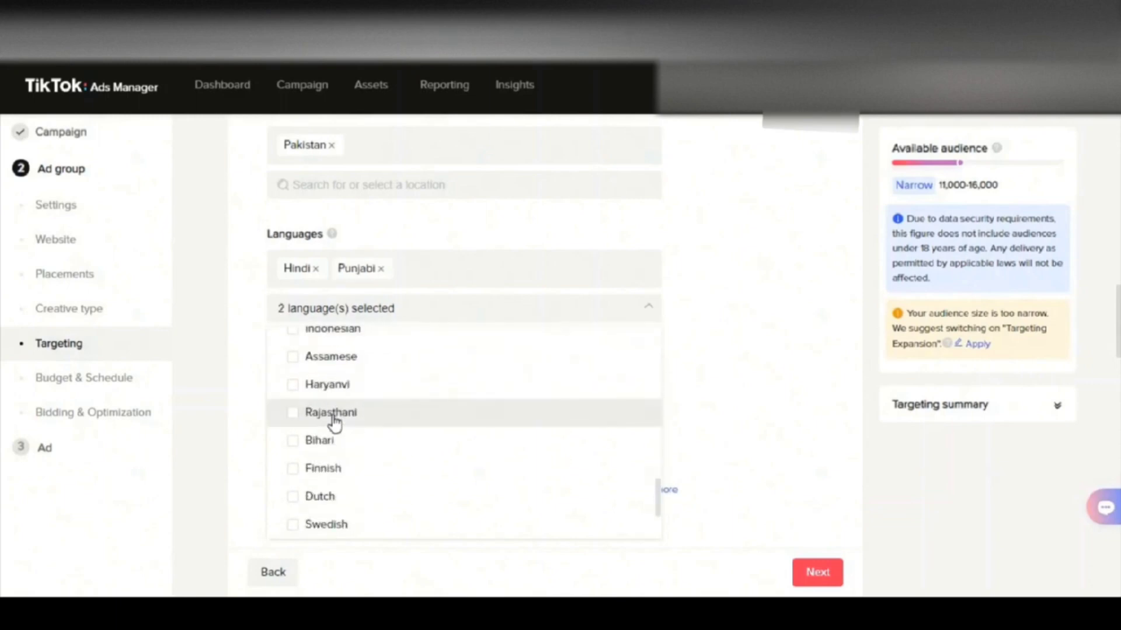
pyautogui.scroll(-3, 335, 424)
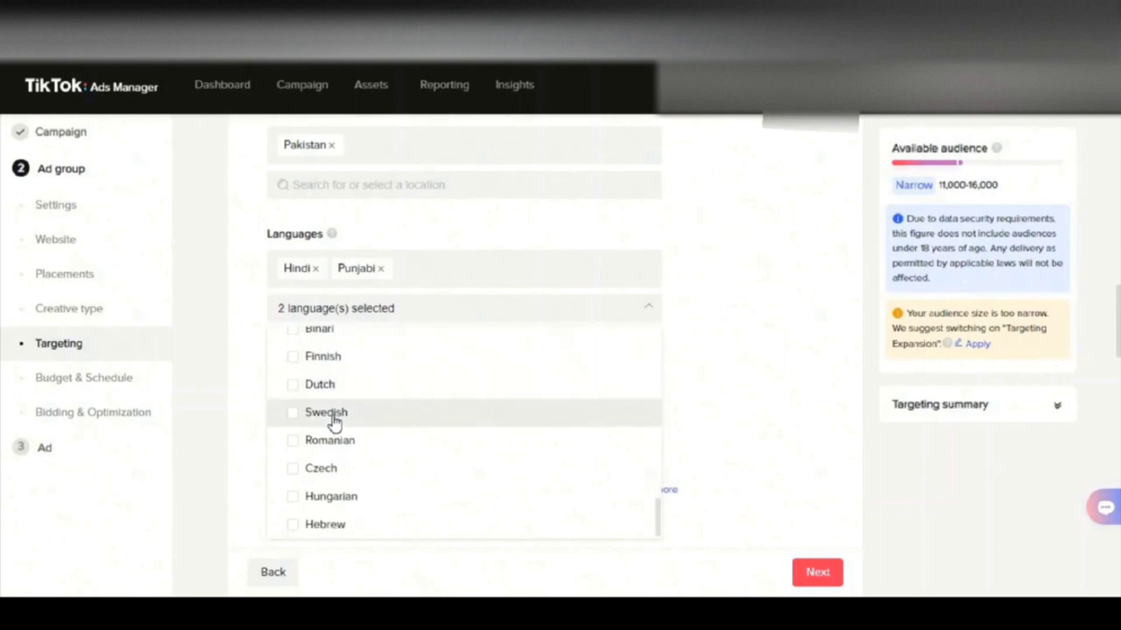
pyautogui.scroll(4, 335, 424)
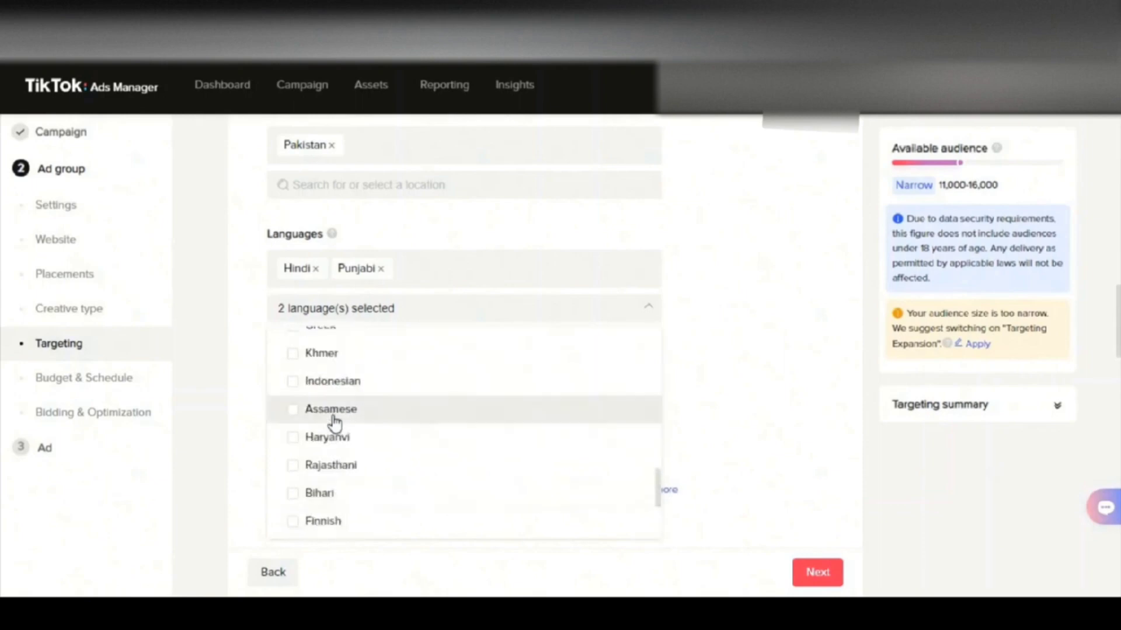
pyautogui.scroll(4, 335, 424)
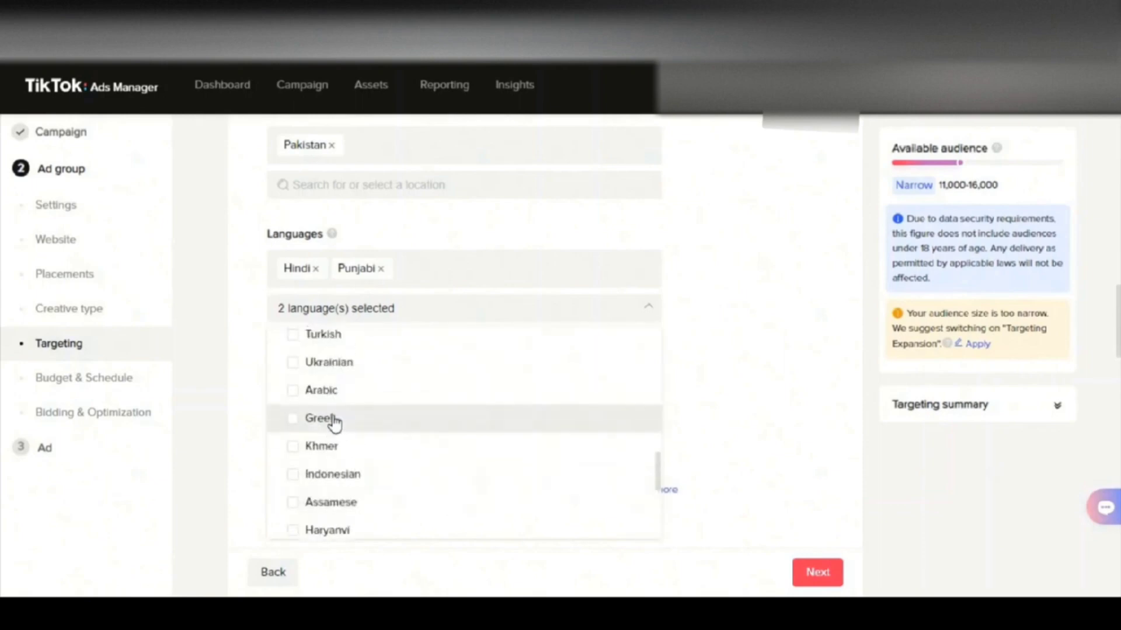
pyautogui.scroll(2, 335, 424)
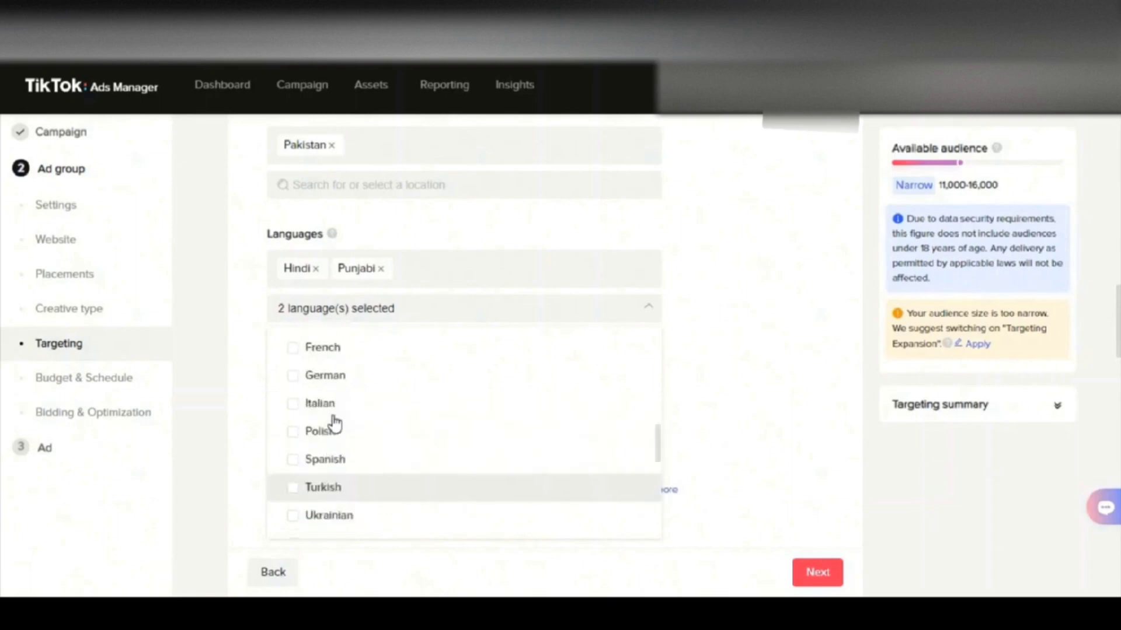
pyautogui.scroll(2, 335, 424)
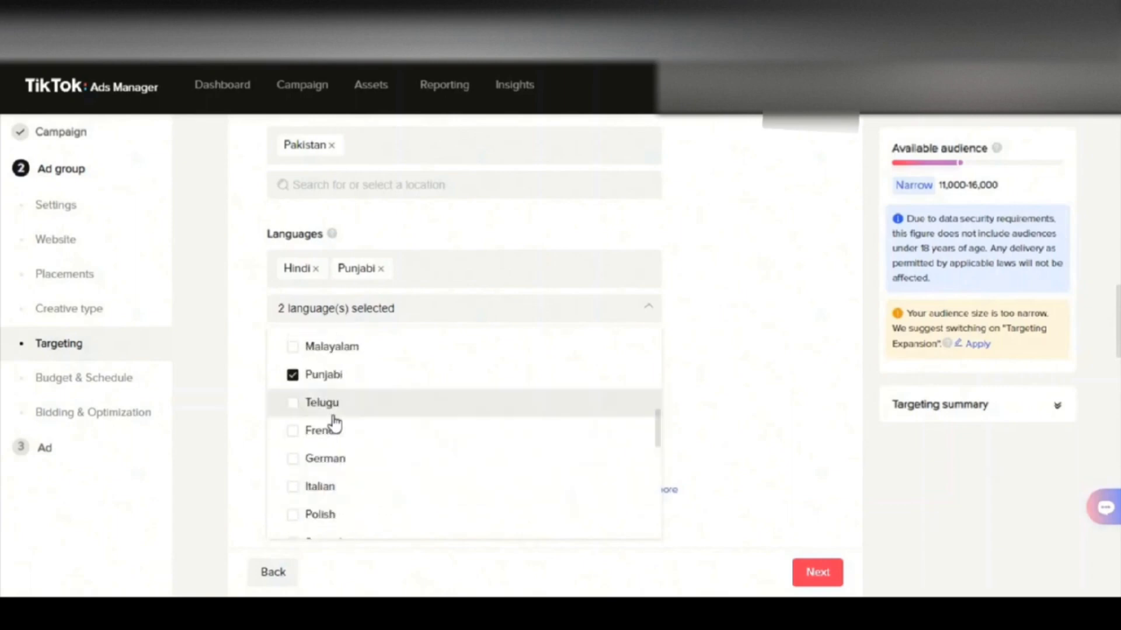
pyautogui.scroll(2, 335, 424)
pyautogui.scroll(4, 335, 424)
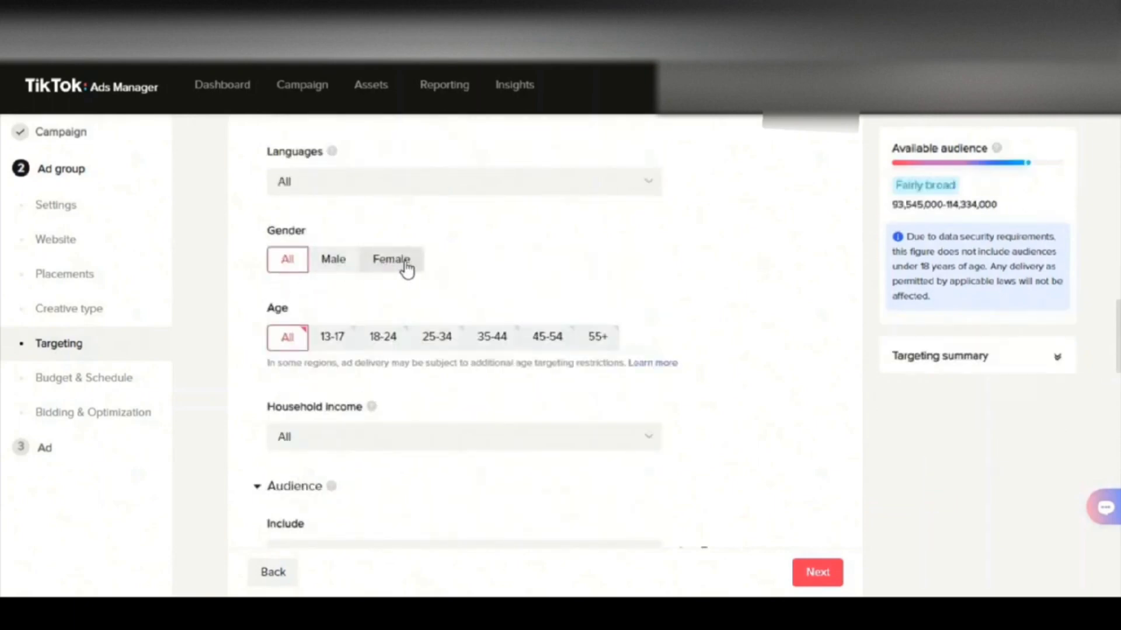
# Step: Try Male and Female as the gender targeting and return the gender to All
pyautogui.click(327, 264)
pyautogui.click(388, 266)
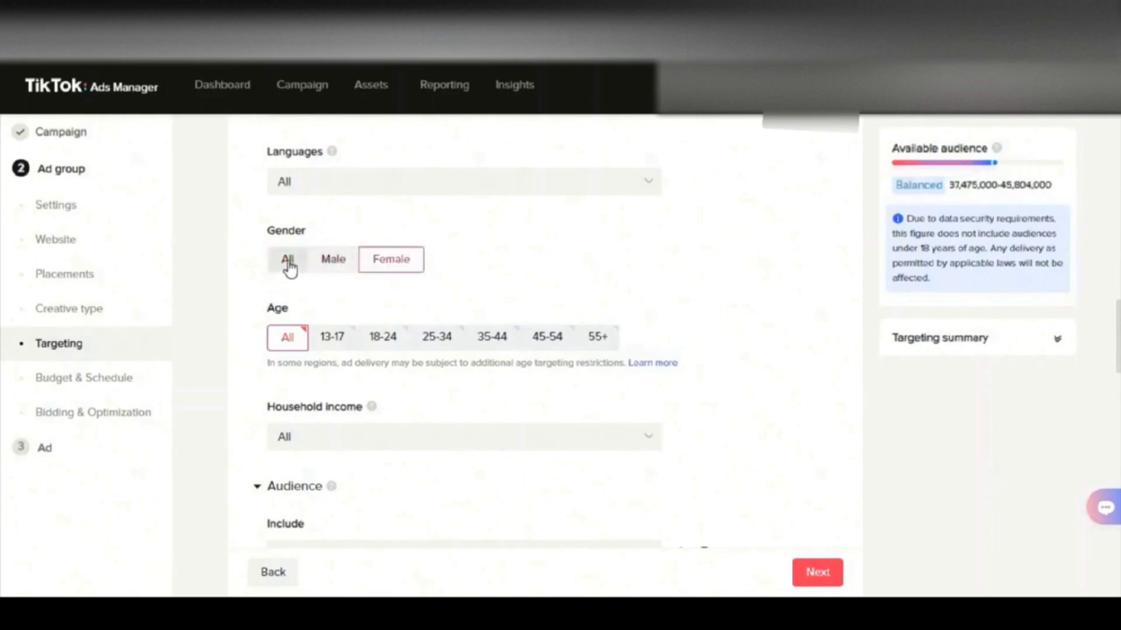
pyautogui.click(287, 263)
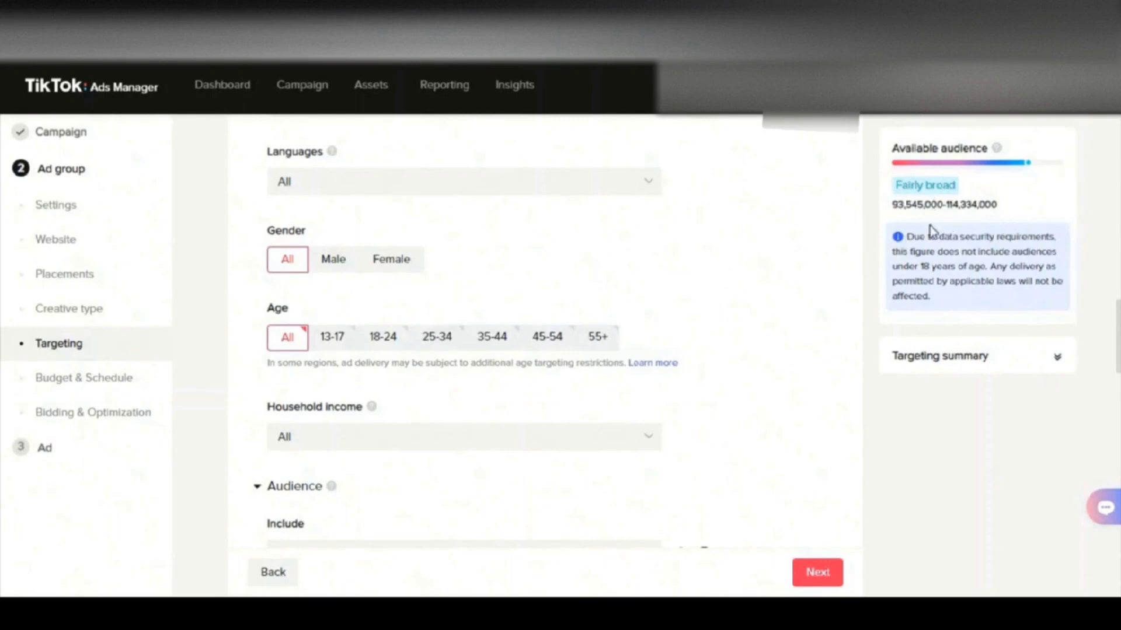
# Step: Review the Household income options and the Audience include and exclude settings, leaving the demographics as they are
pyautogui.scroll(-1, 345, 357)
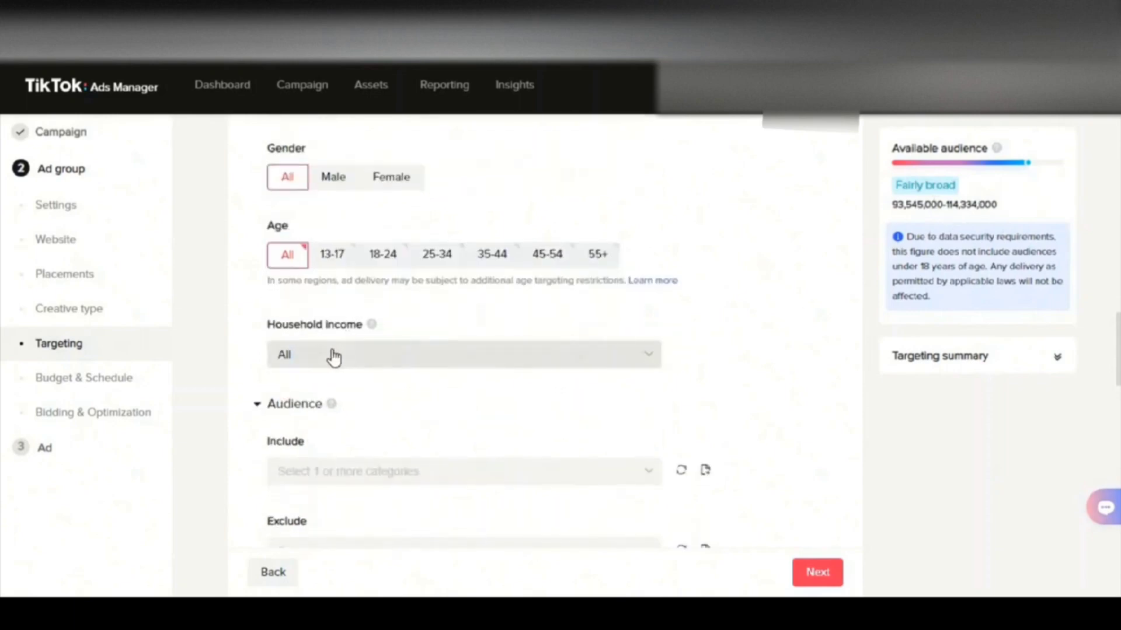
pyautogui.click(334, 357)
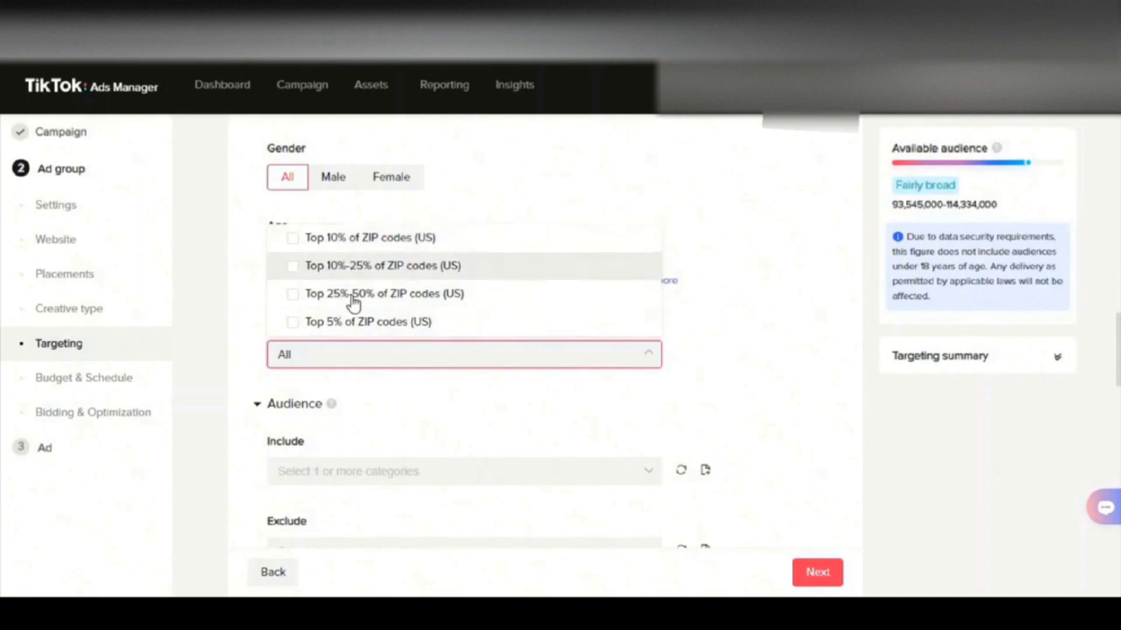
pyautogui.click(256, 317)
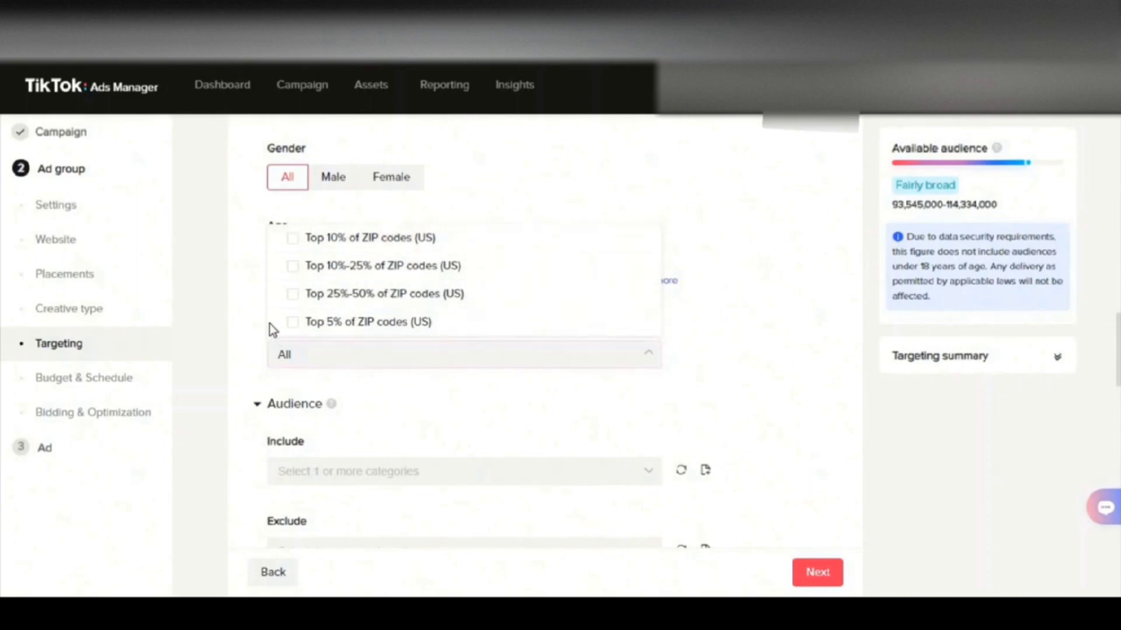
pyautogui.click(299, 369)
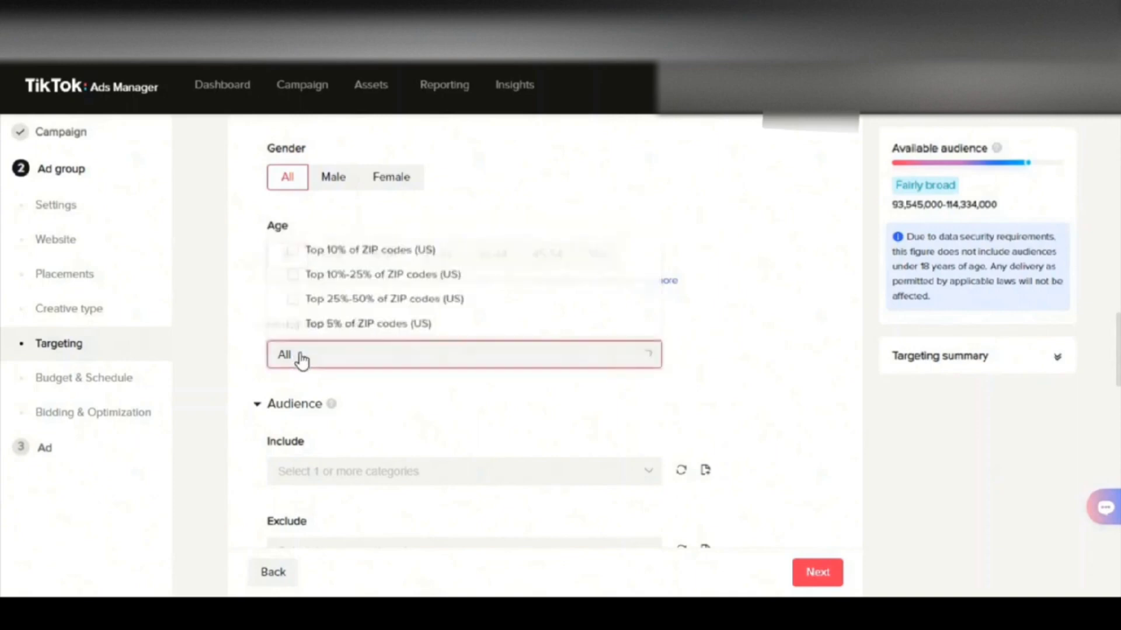
pyautogui.click(246, 341)
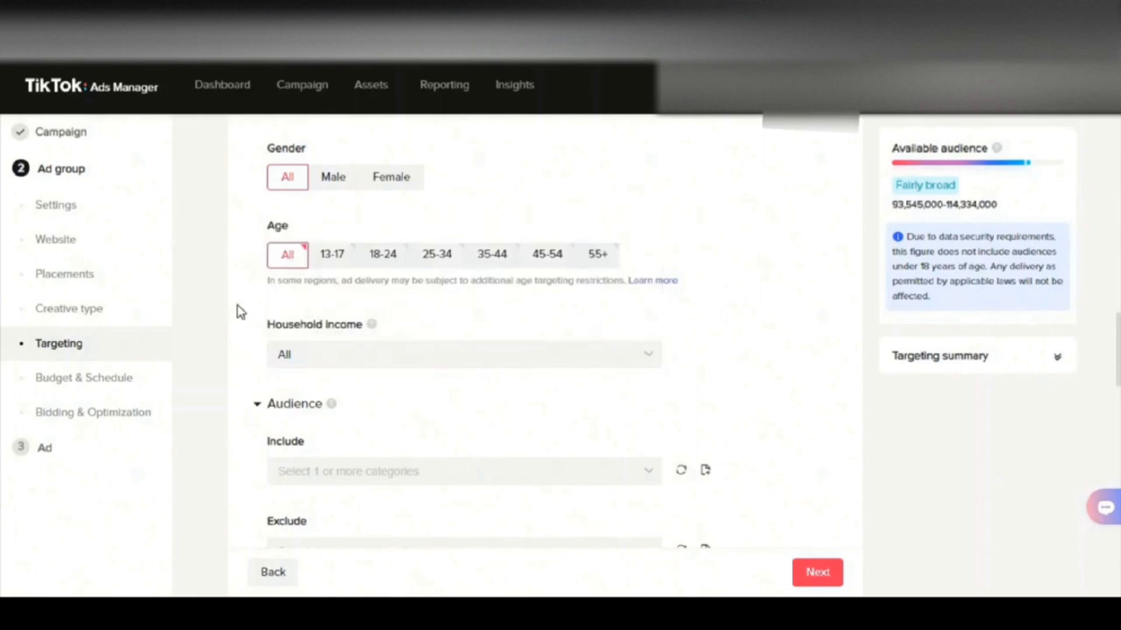
pyautogui.scroll(-3, 237, 306)
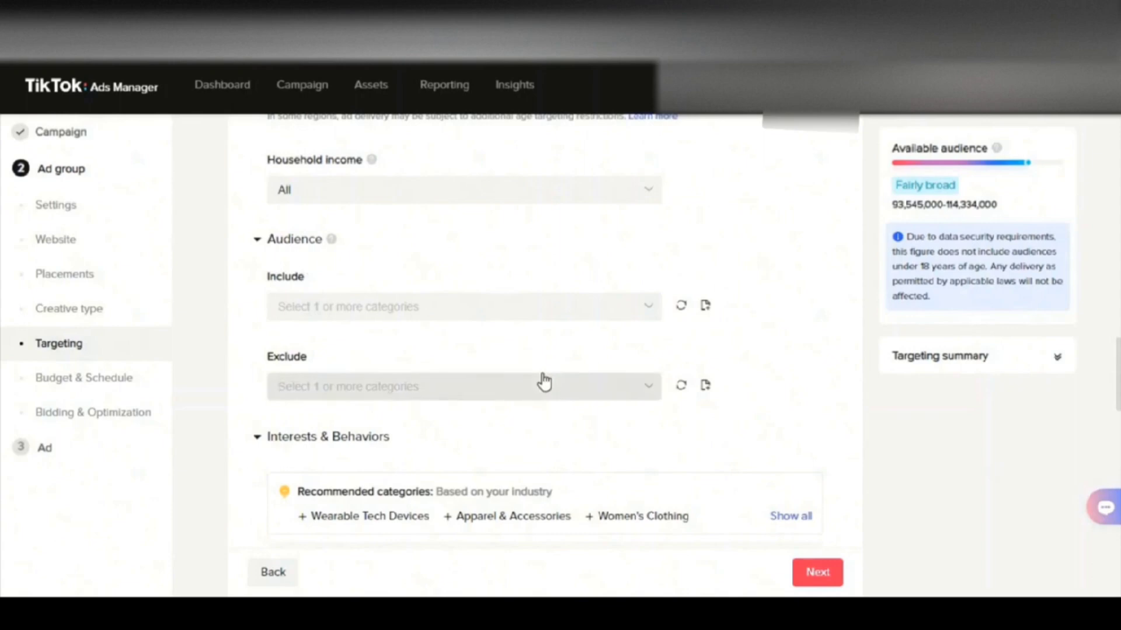
pyautogui.scroll(2, 544, 382)
pyautogui.scroll(2, 544, 380)
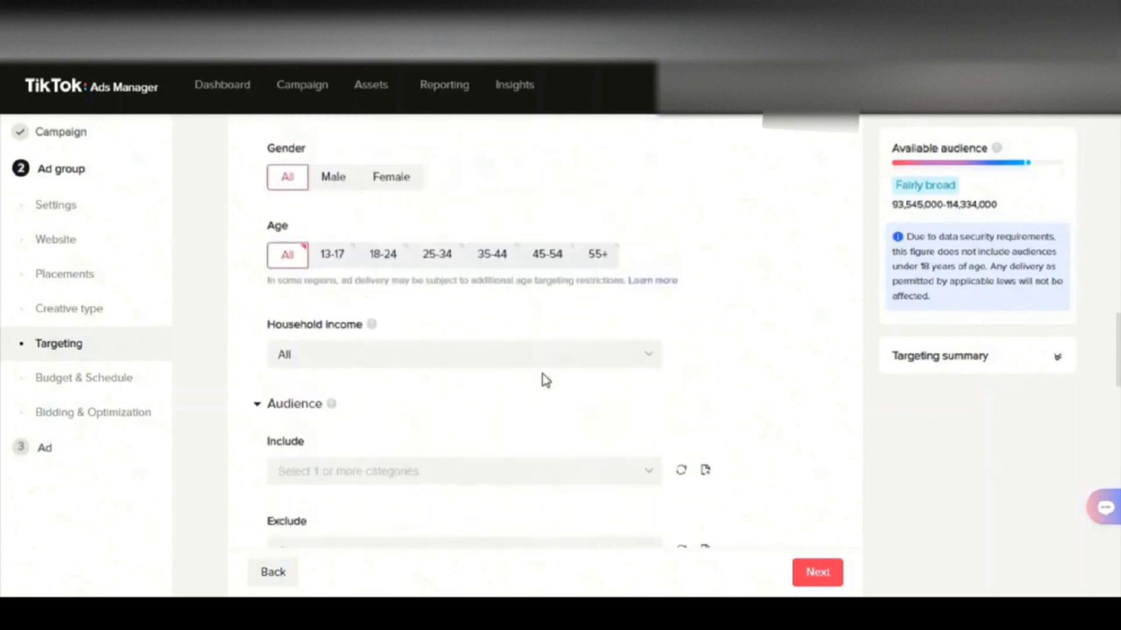